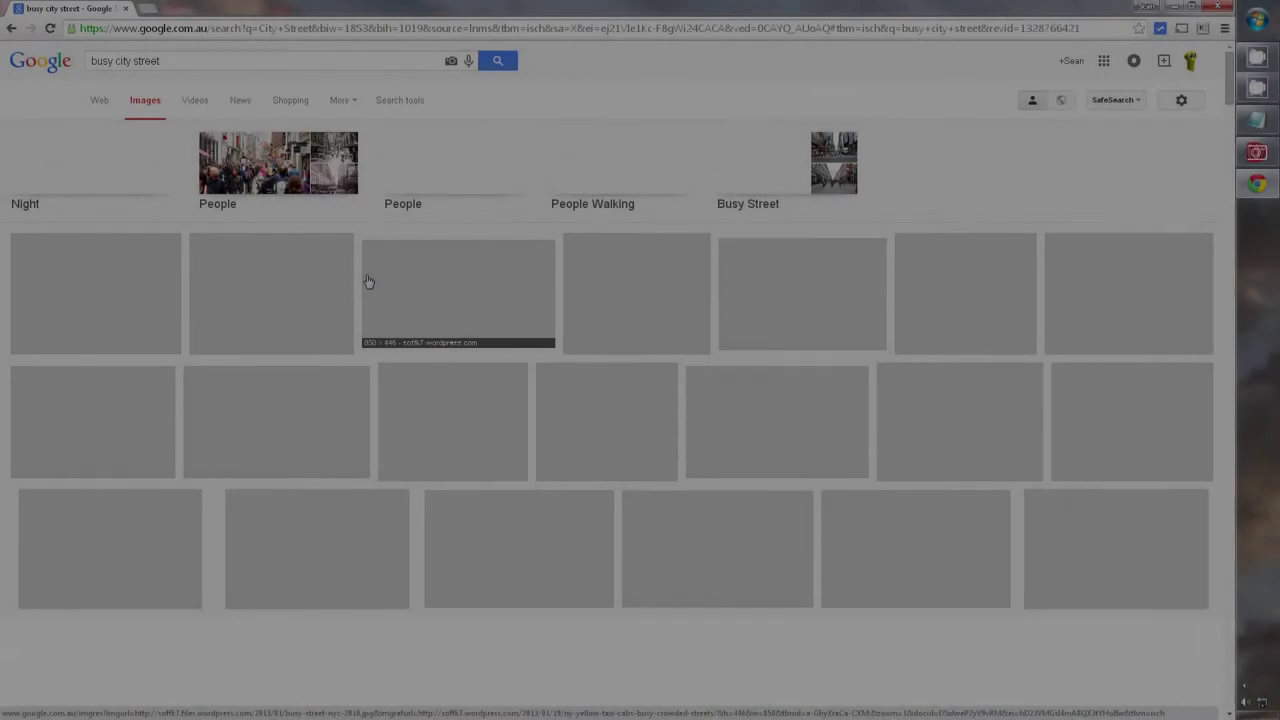
Browse the image results, skip a Mexico City street photo, and save the Times Square photo
scroll(735, 605, down, 5)
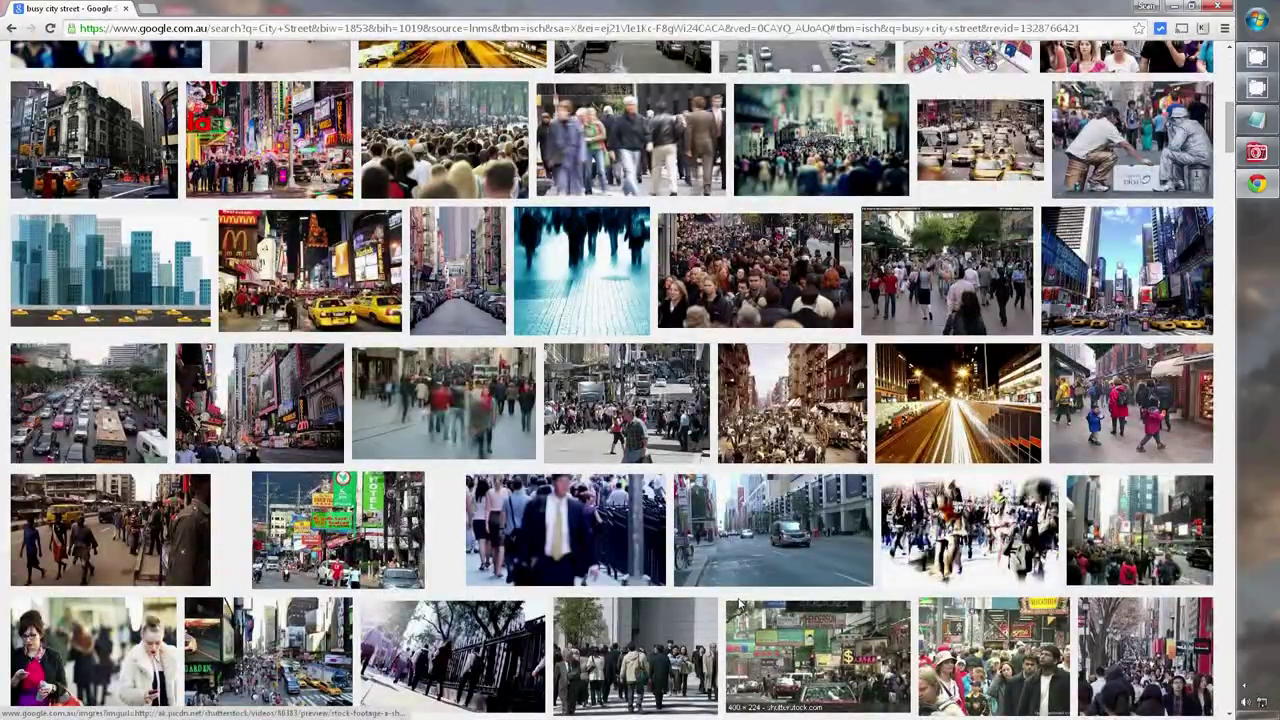
scroll(735, 605, down, 5)
click(627, 432)
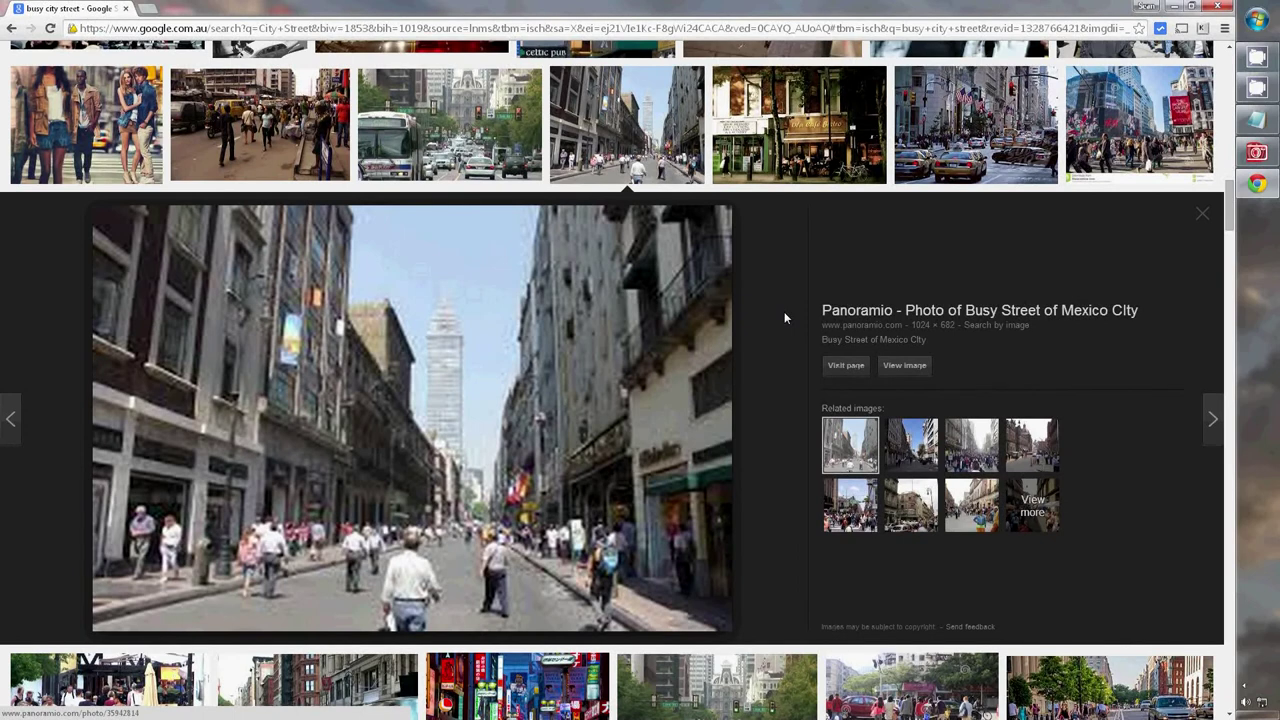
click(1201, 218)
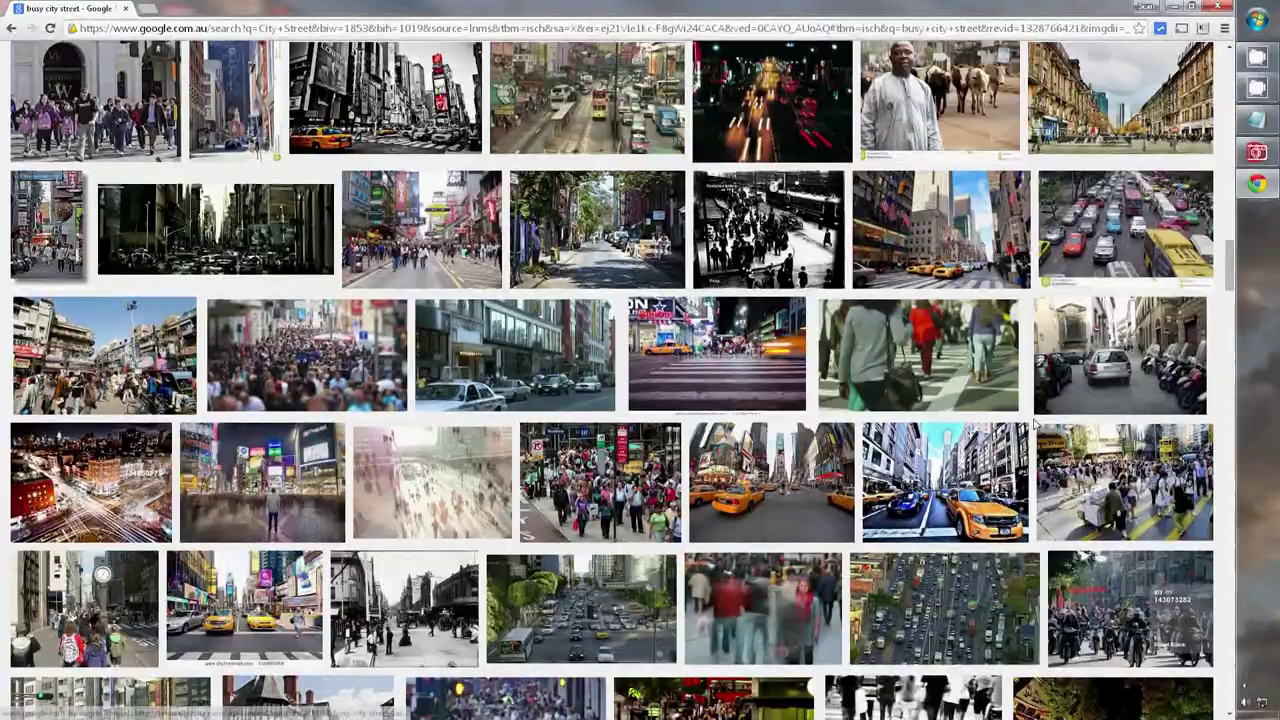
scroll(640, 400, down, 5)
scroll(640, 400, down, 1)
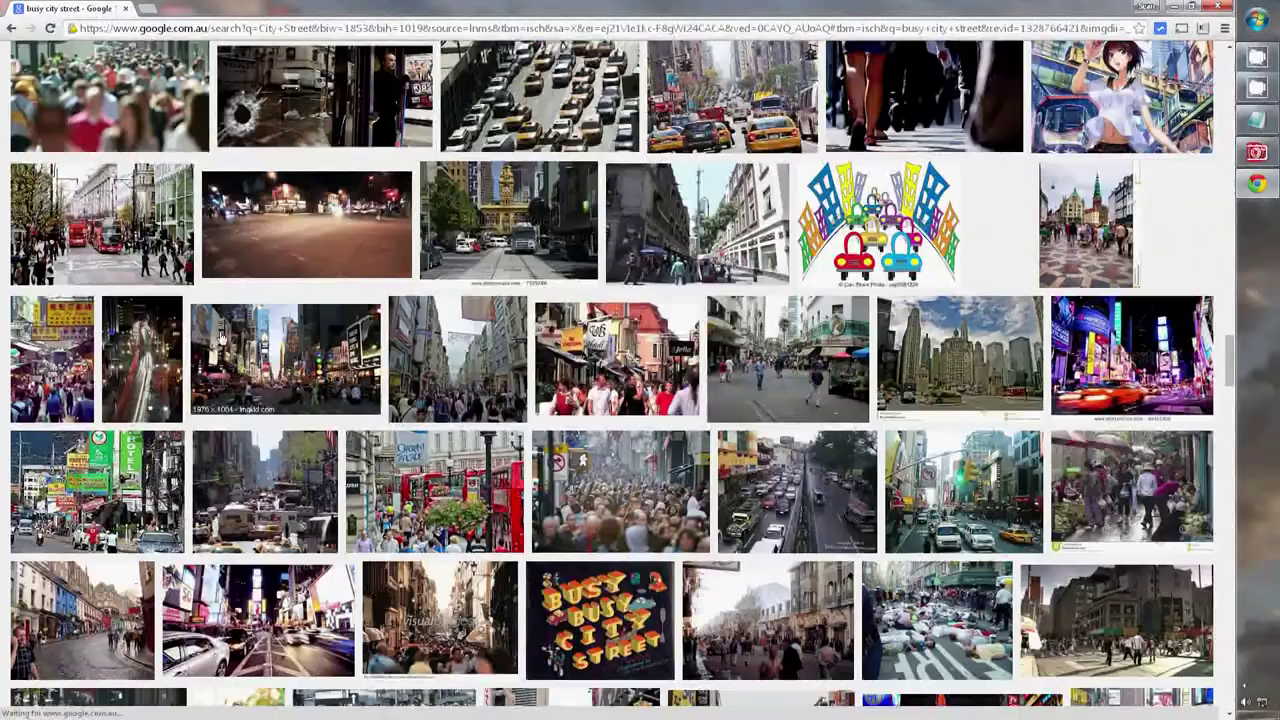
click(285, 359)
right_click(569, 377)
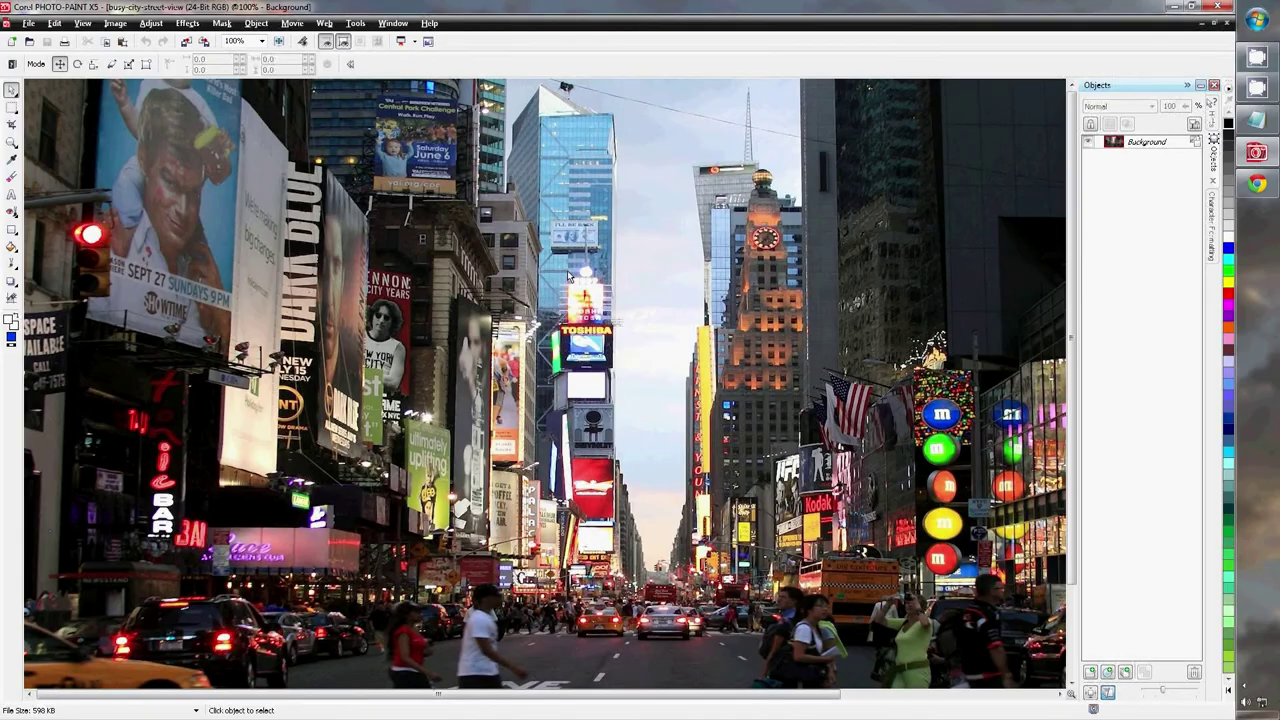
Open busy-city-street-view.jpg and bring up the full-size UFO picture to paste as Object 1
right_click(912, 594)
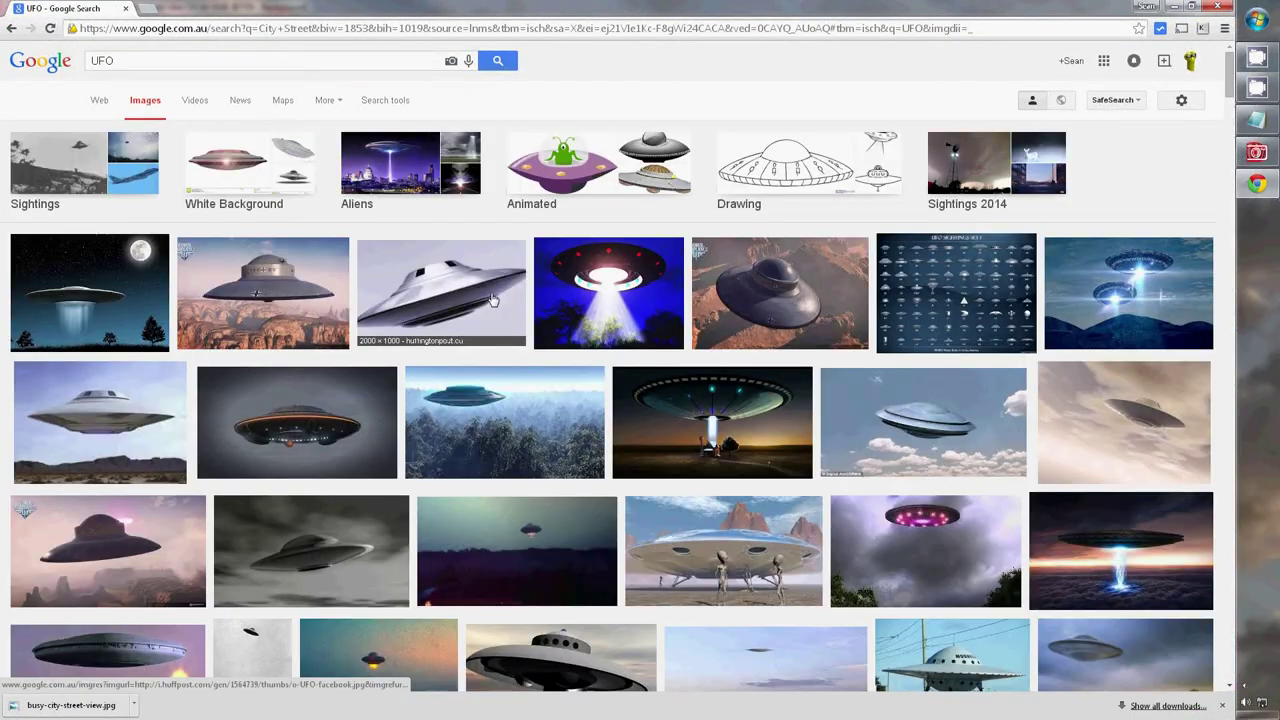
click(400, 278)
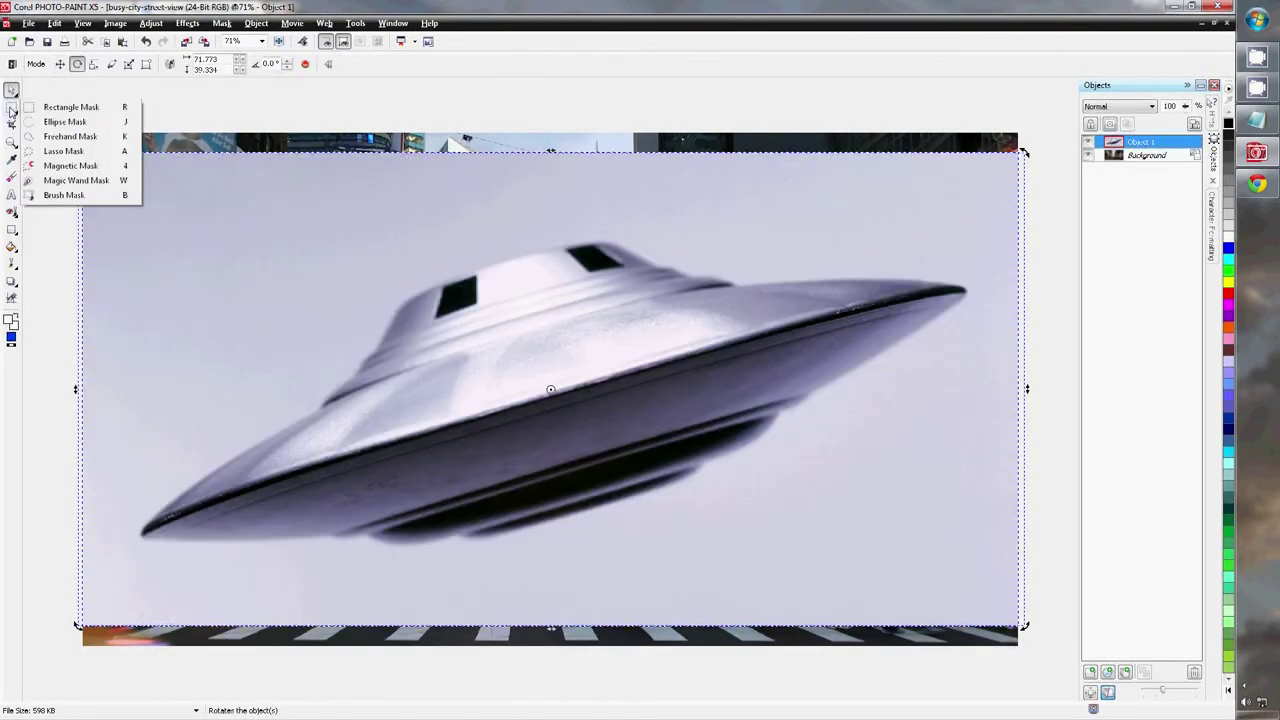
Mask around the UFO and delete everything outside the outline
click(60, 107)
double_click(118, 505)
click(222, 22)
click(240, 98)
key(Delete)
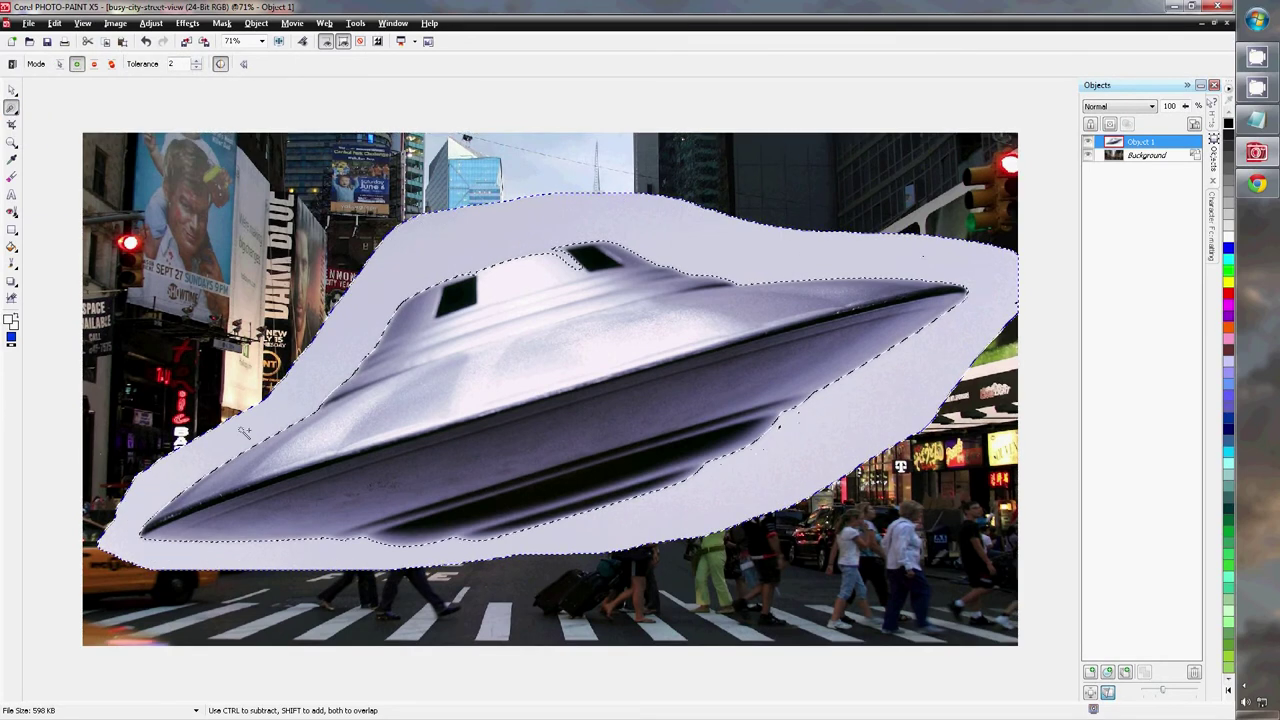
Remove the leftover pale halo from the mask and split the UFO into its own object
click(100, 107)
click(515, 255)
double_click(470, 230)
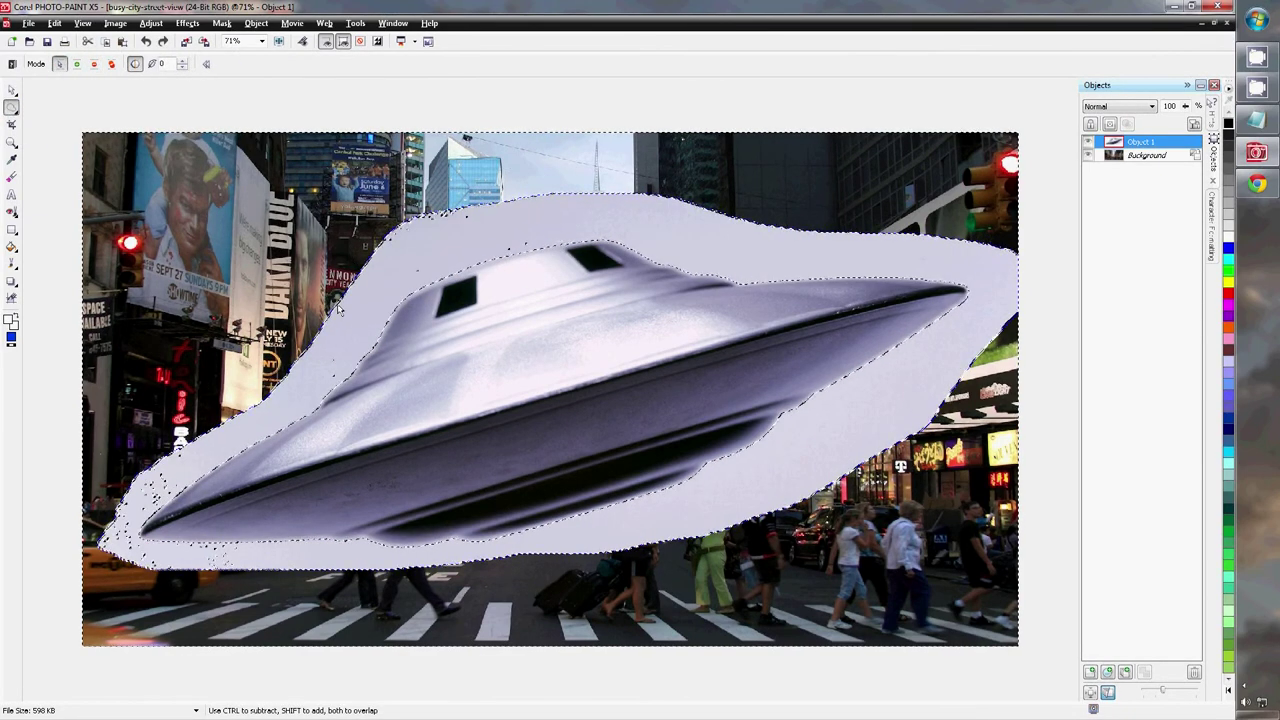
drag(343, 262, 757, 246)
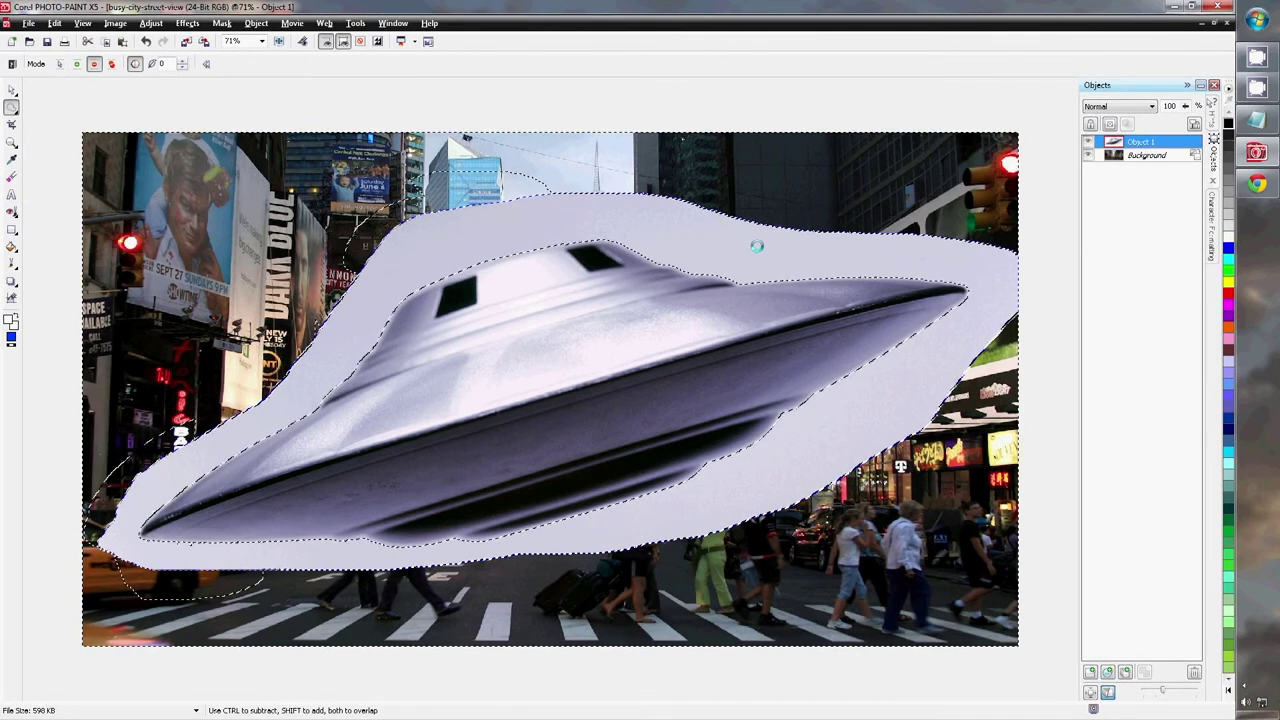
double_click(757, 246)
click(257, 23)
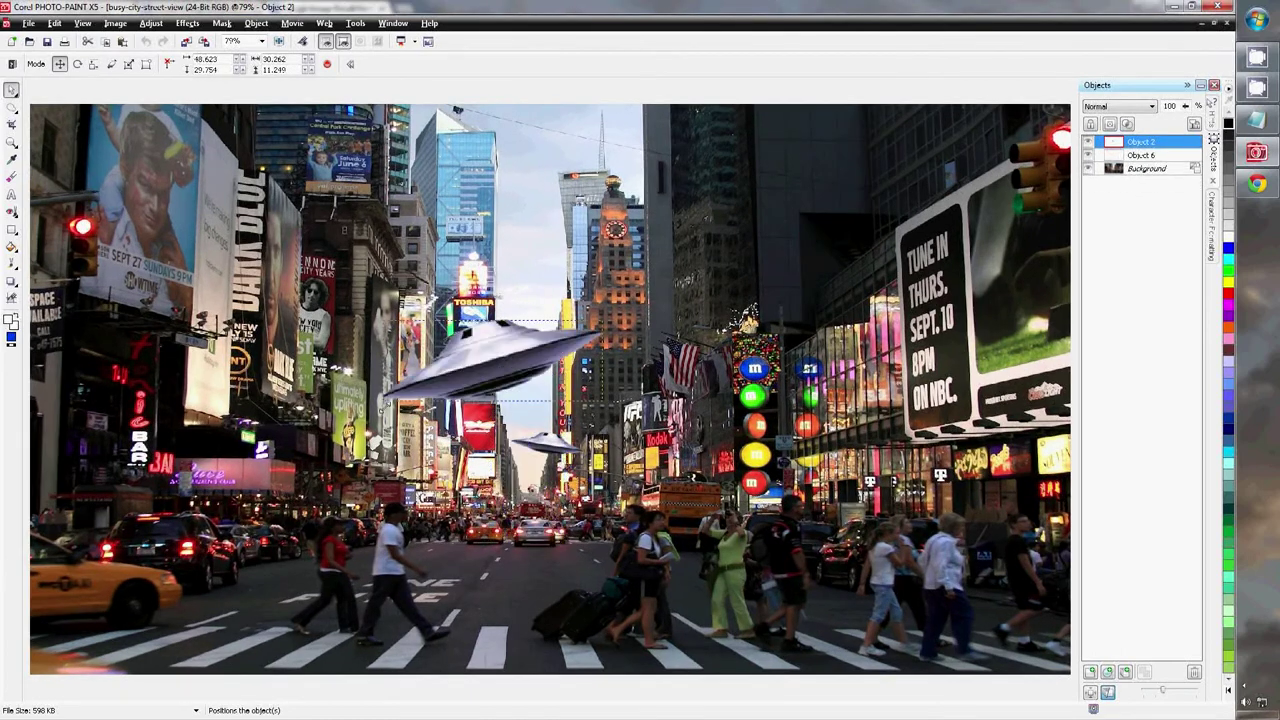
Move the small UFO further left above the street
drag(578, 452, 496, 456)
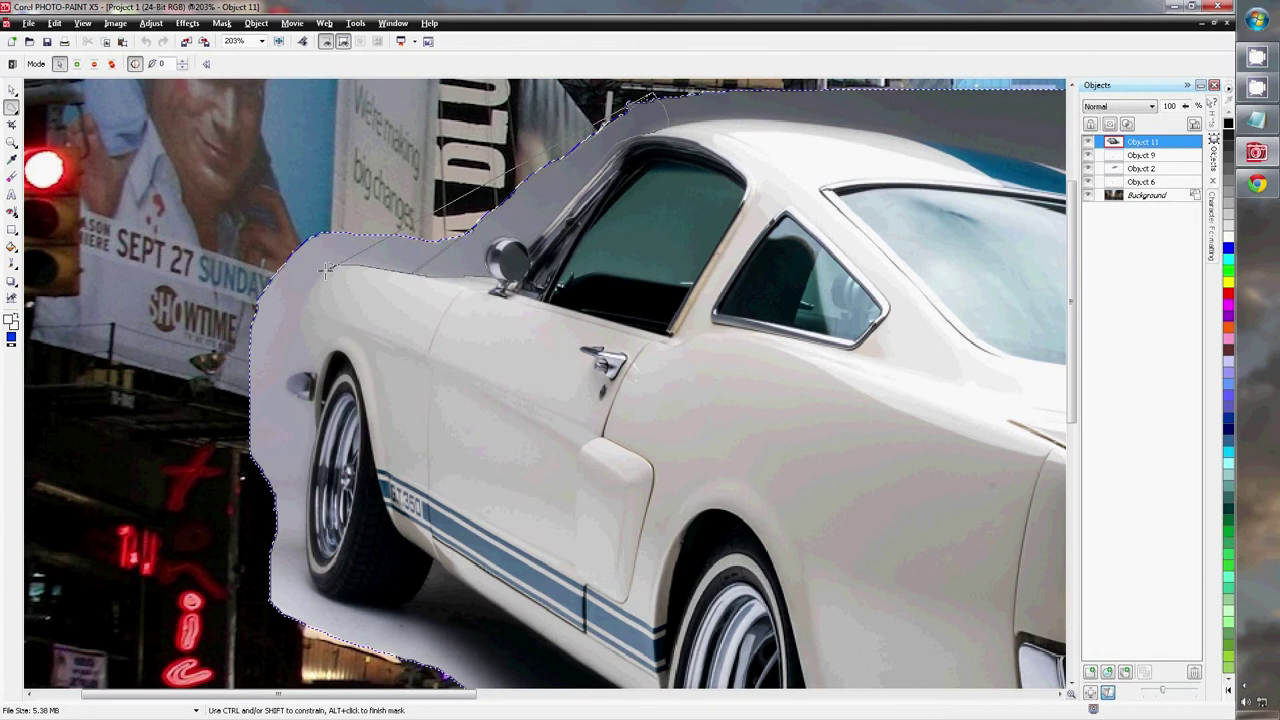
Close the freehand outline around the white classic car and correct its last outline points
double_click(330, 593)
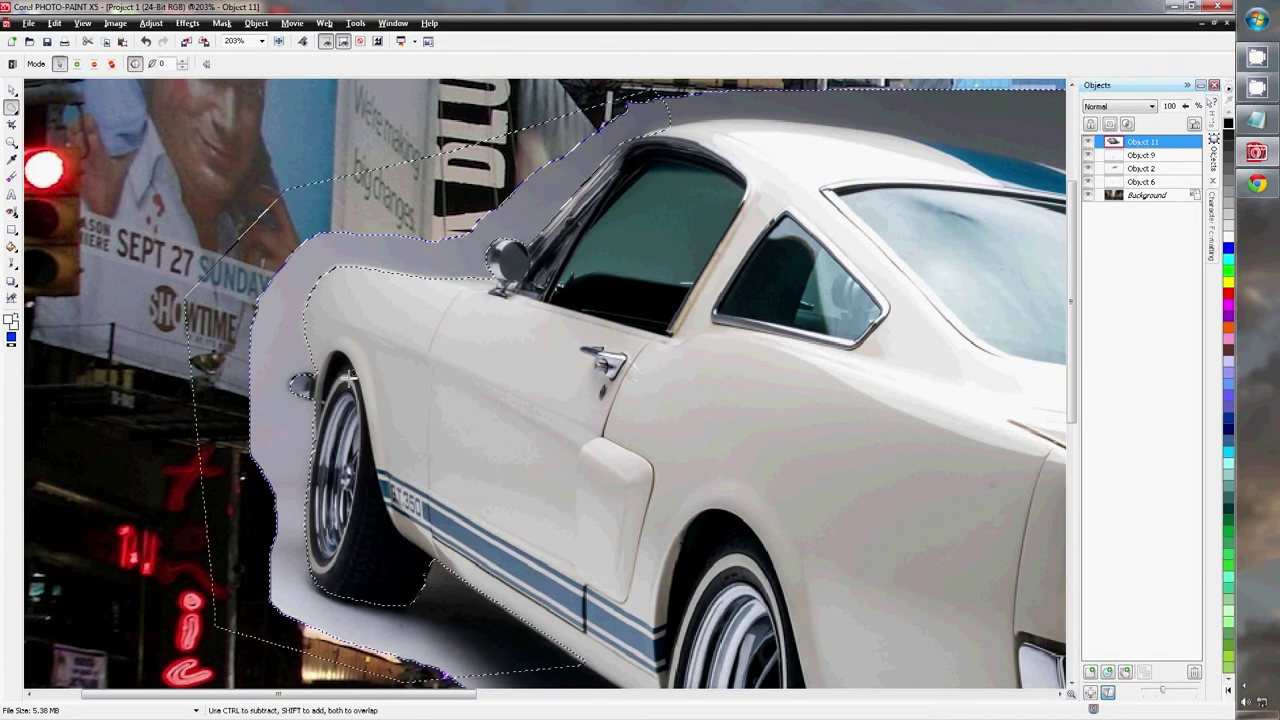
drag(278, 693, 444, 693)
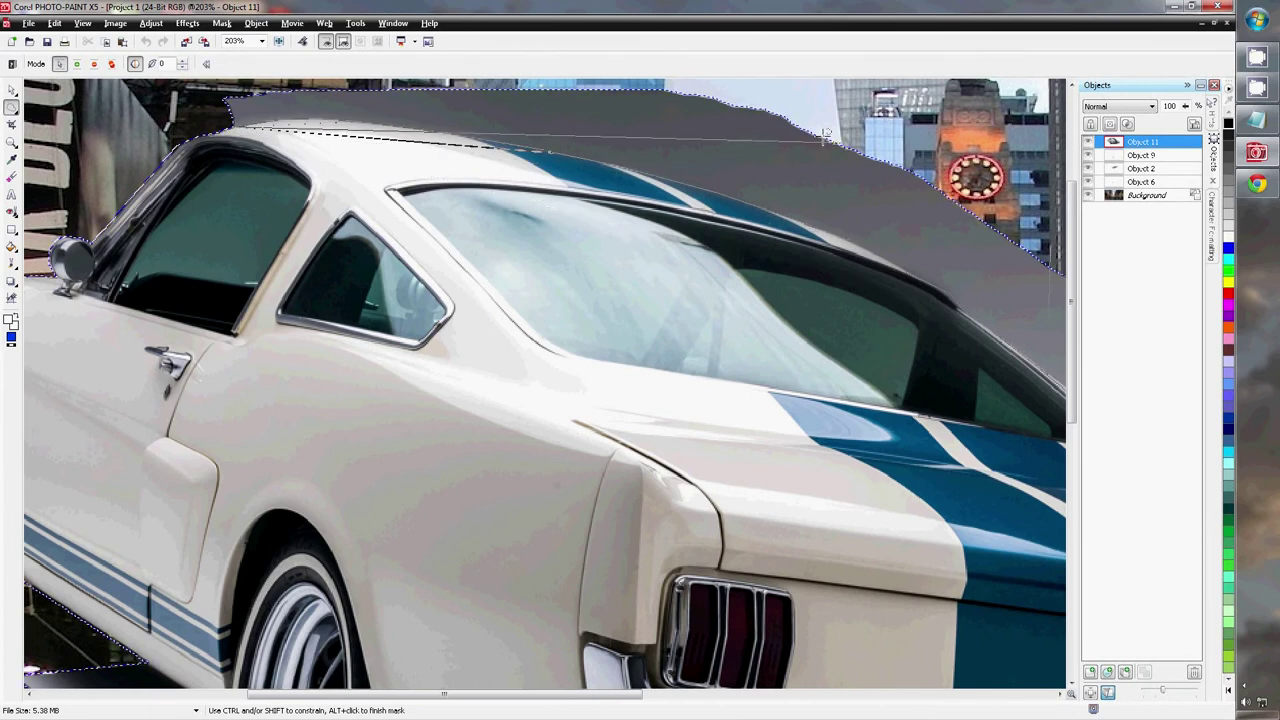
scroll(826, 133, right, 5)
scroll(559, 362, down, 3)
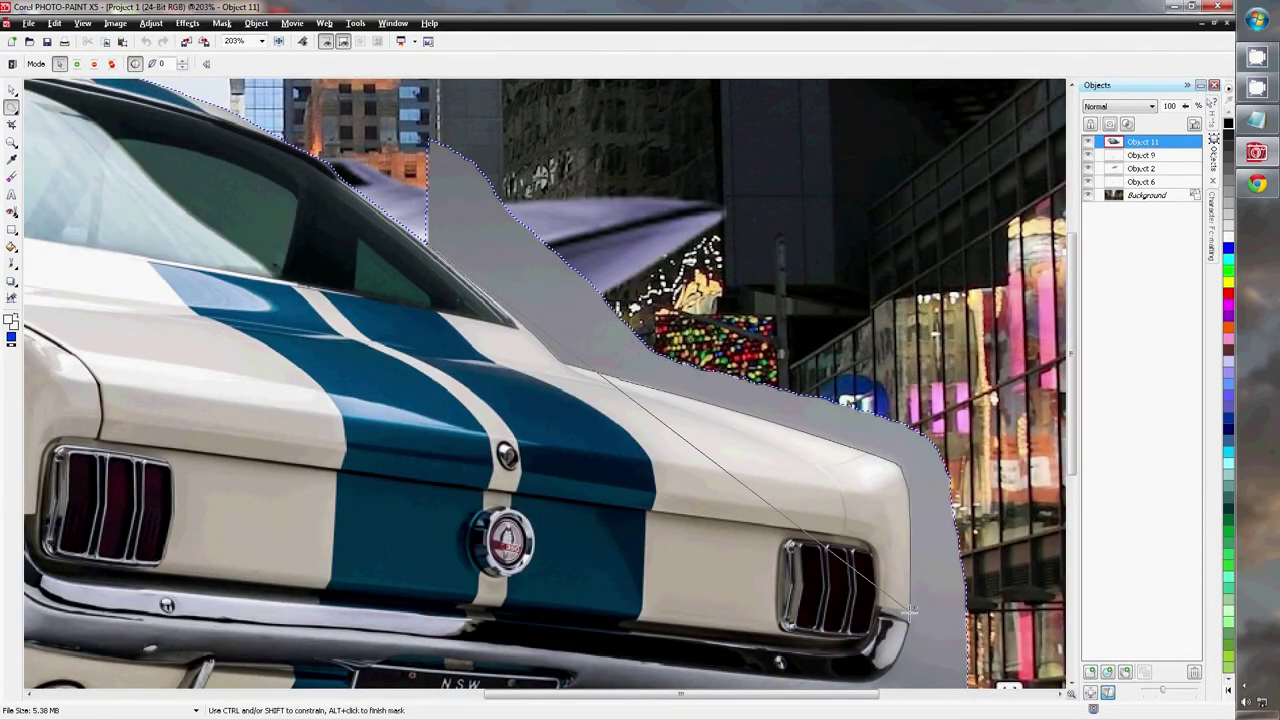
scroll(758, 427, down, 5)
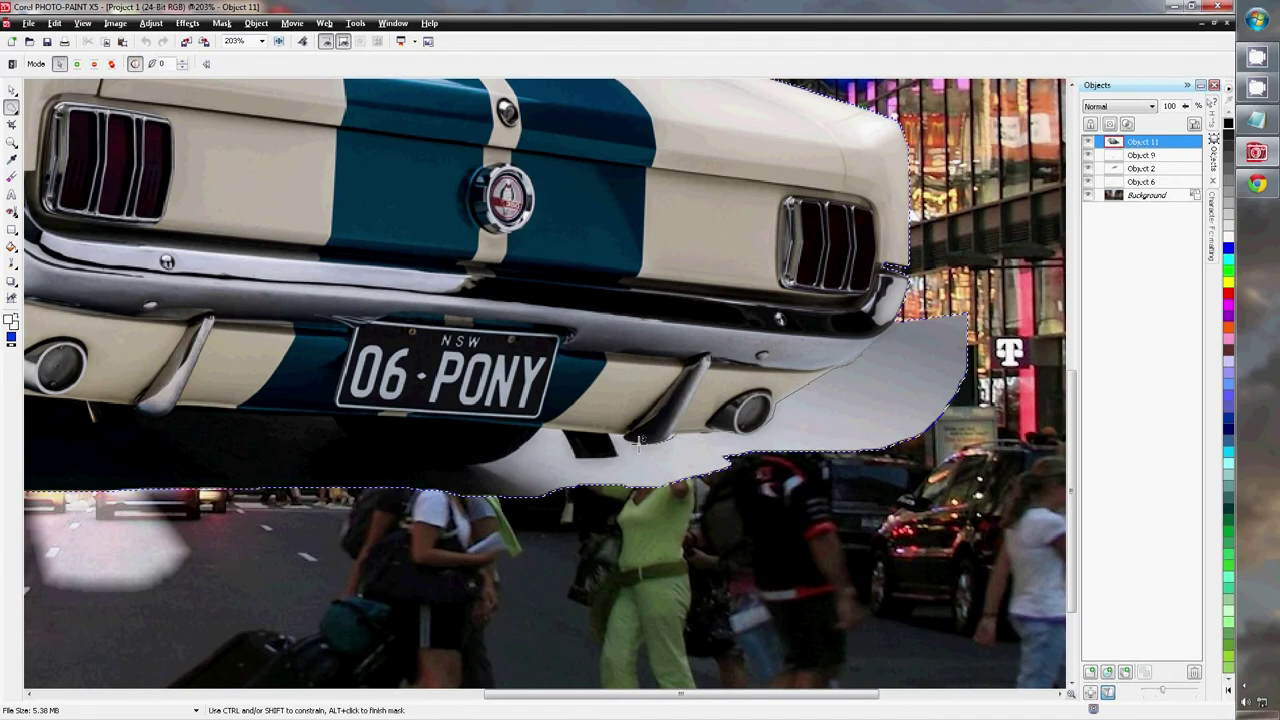
scroll(375, 447, right, 5)
scroll(375, 447, right, 5)
scroll(350, 460, left, 10)
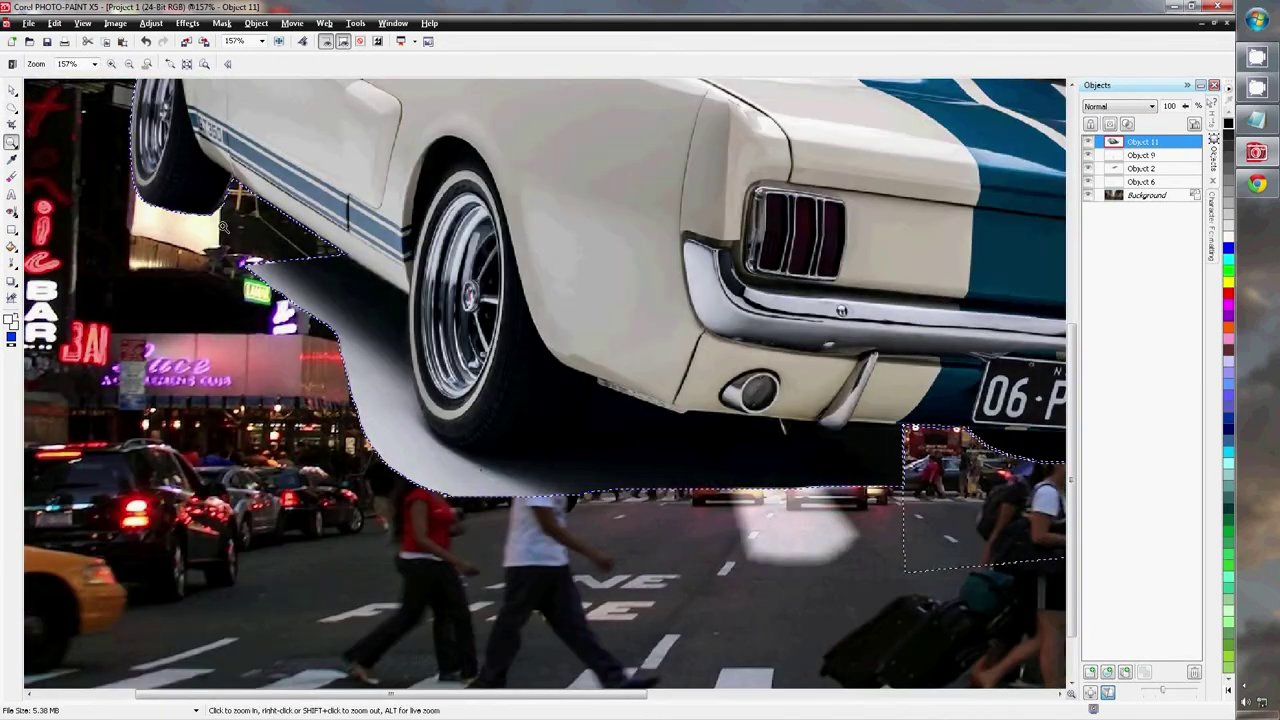
scroll(333, 475, up, 1)
key(BackSpace)
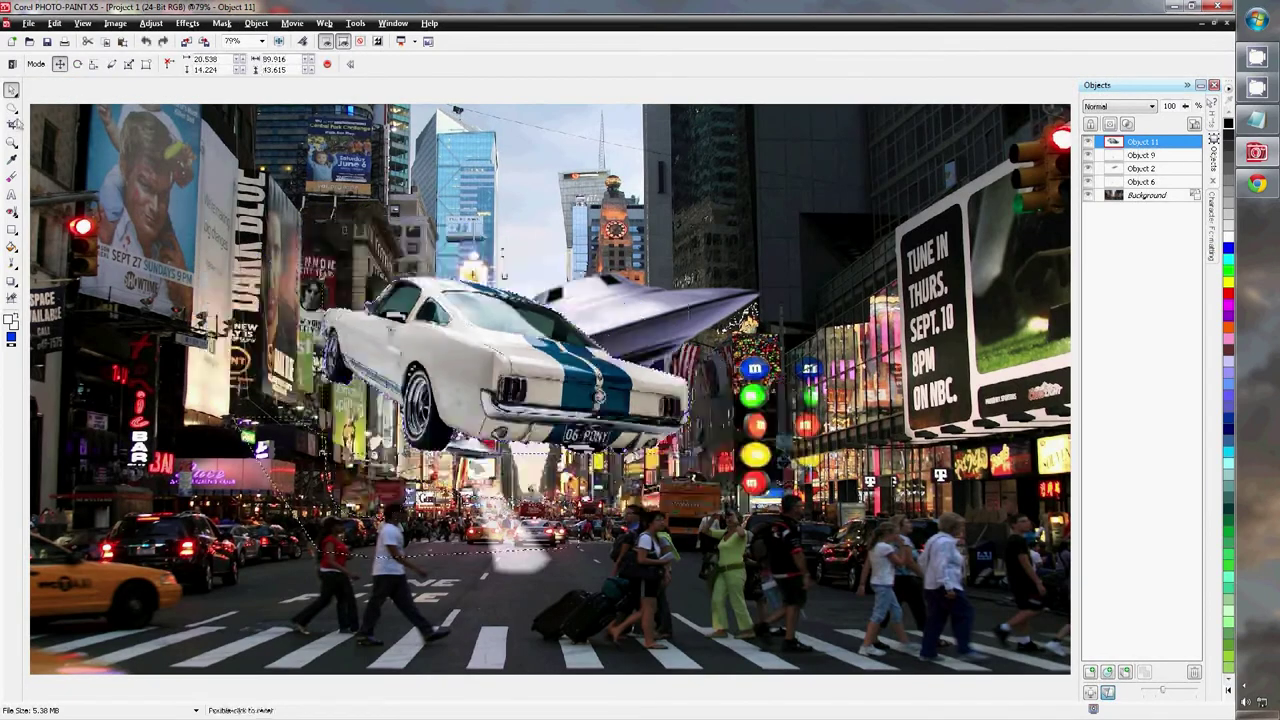
Shrink the car onto the street and apply a 3D Rotate effect to it
drag(500, 365, 515, 545)
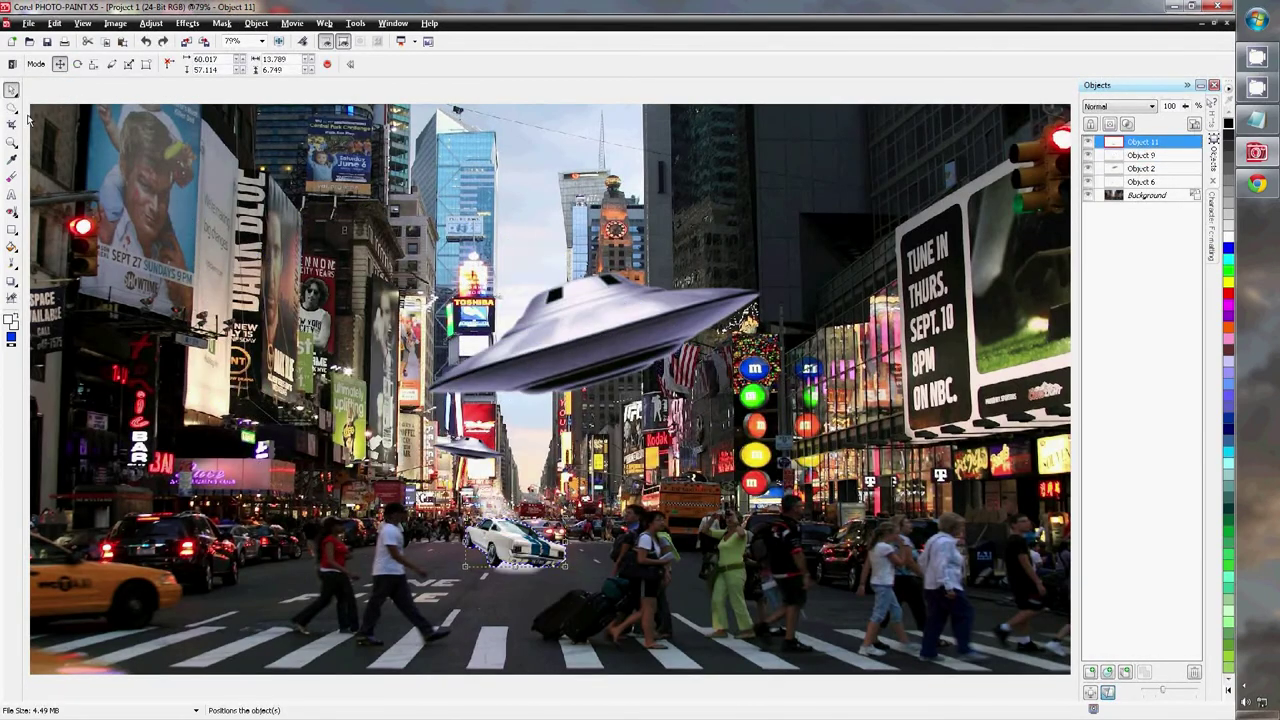
click(187, 22)
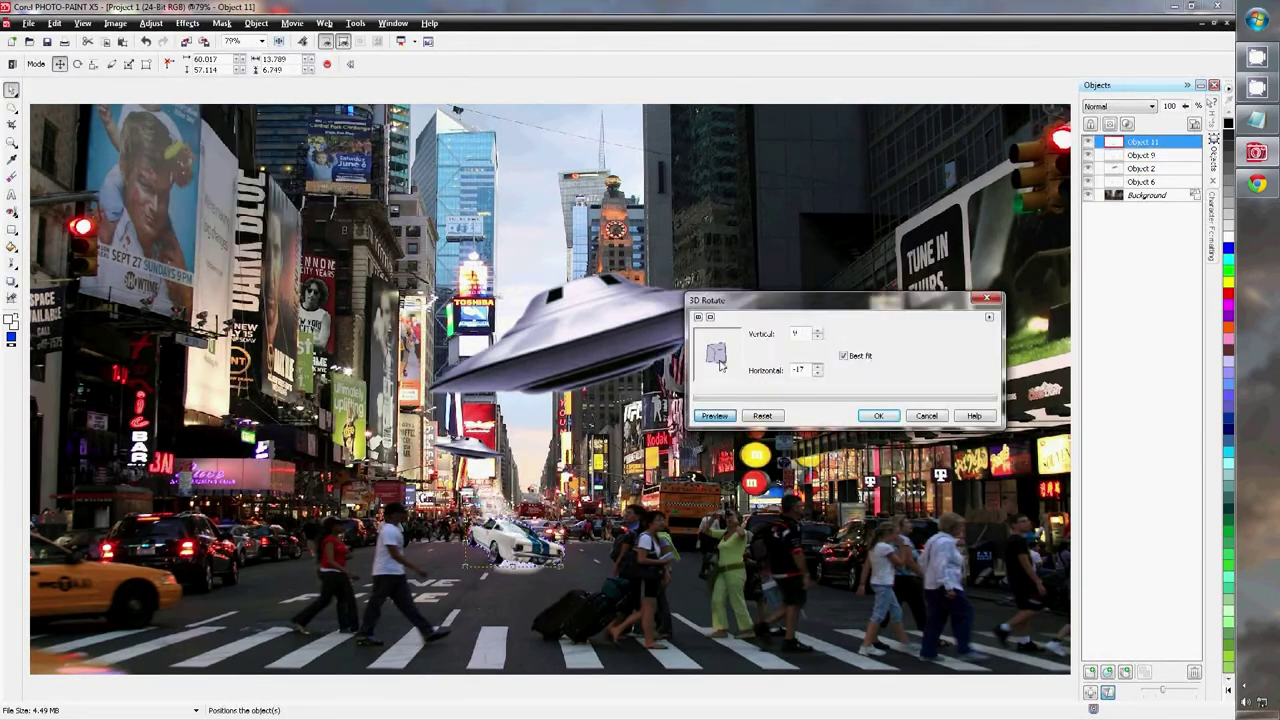
click(878, 415)
Adjust the car's brightness and contrast, move it down-right, and view the whole scene
click(11, 107)
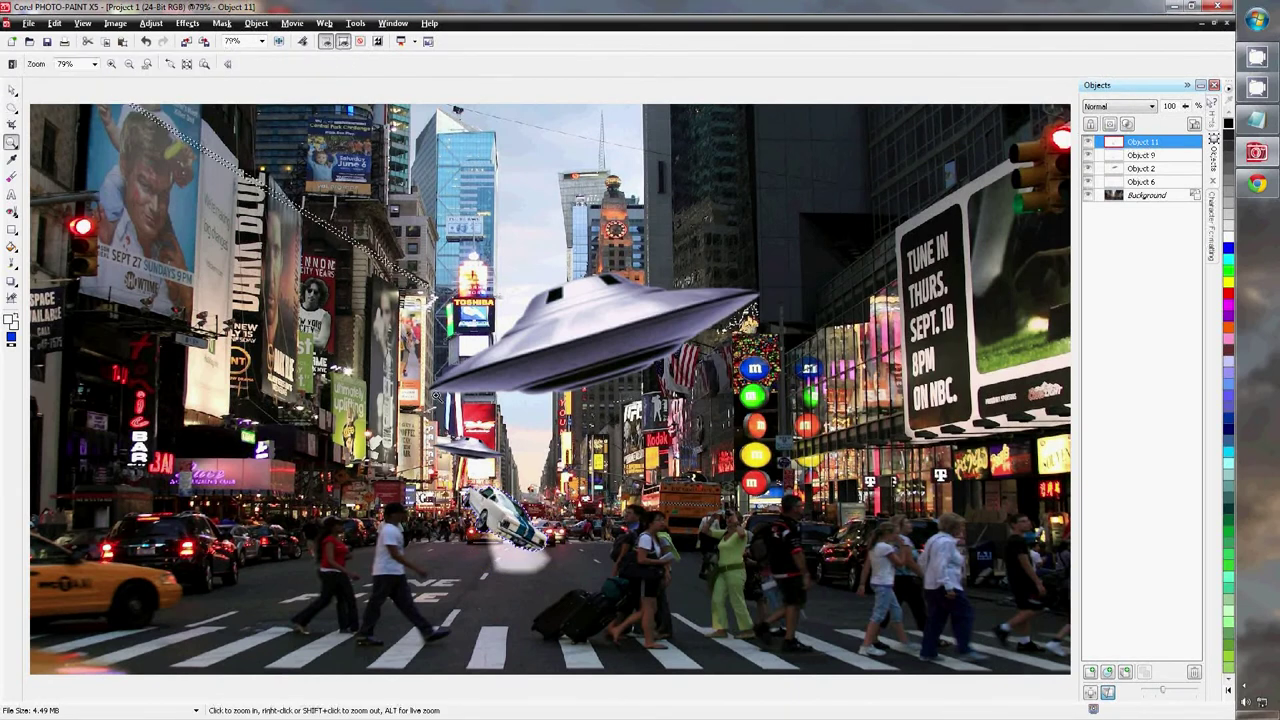
drag(436, 396, 654, 592)
key(ctrl+b)
key(Escape)
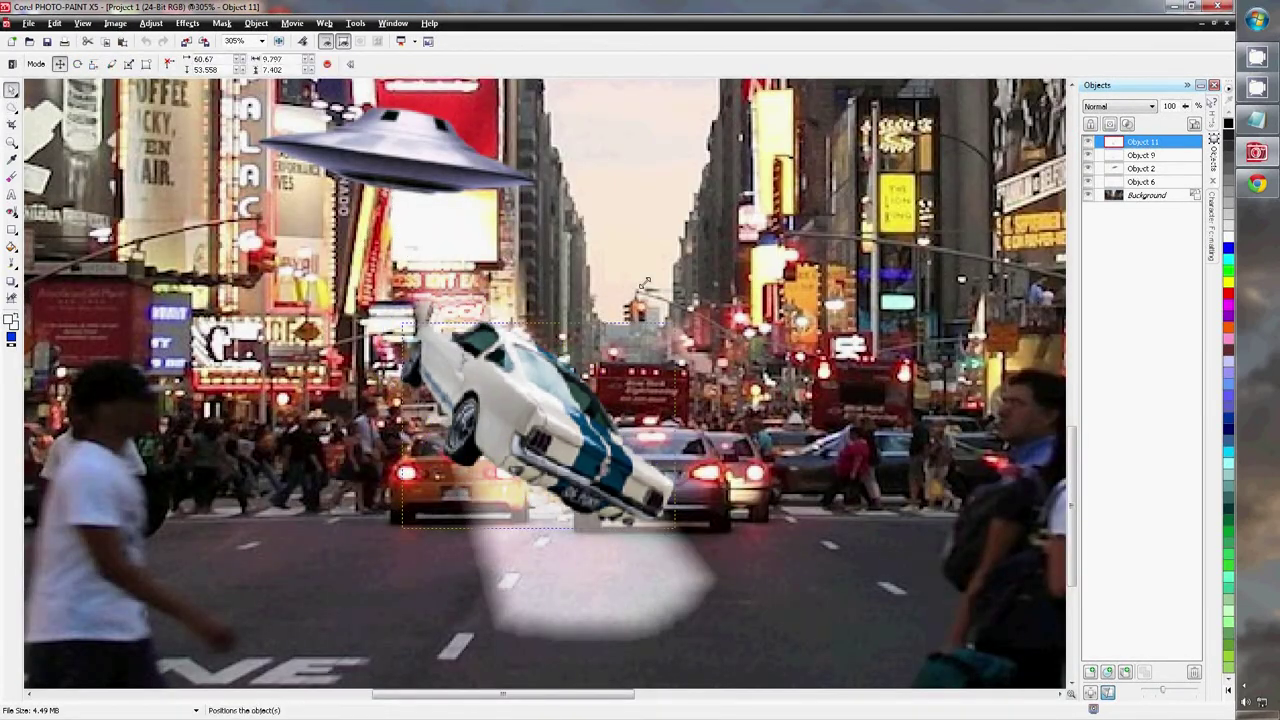
drag(540, 420, 580, 510)
click(1147, 195)
key(F4)
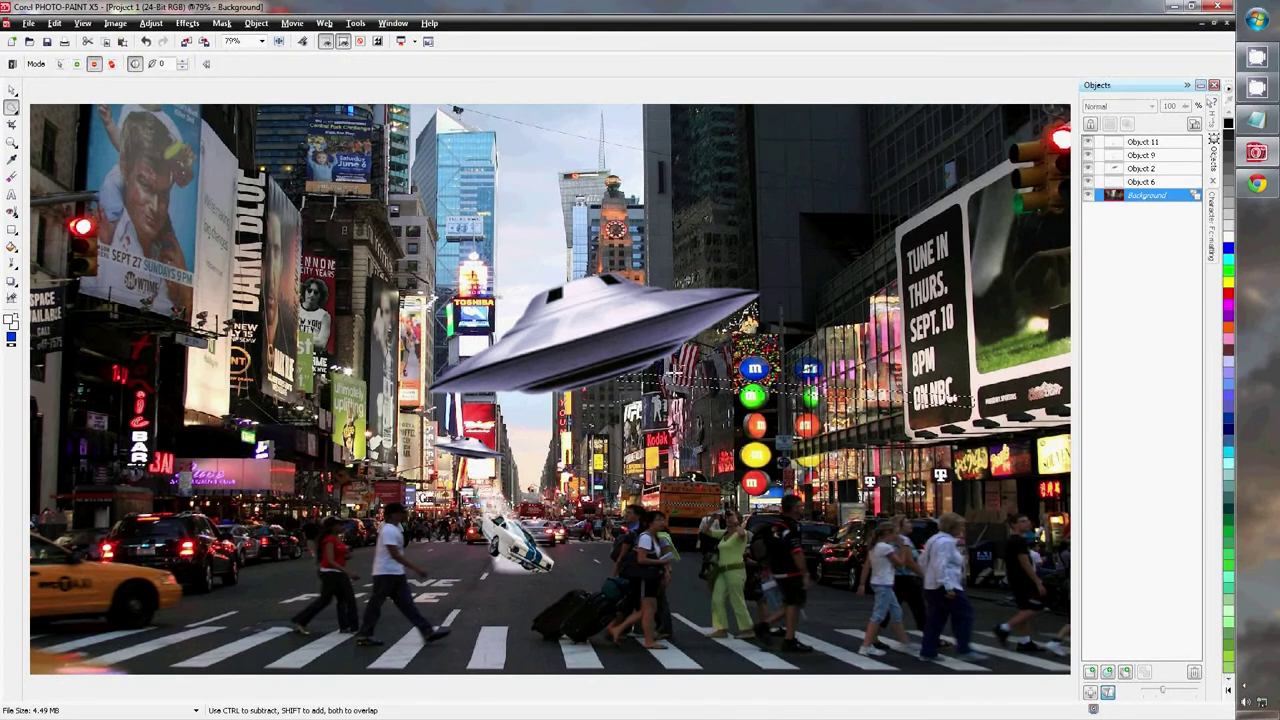
Fill the thin beam mask with green to make the big UFO's laser
click(404, 438)
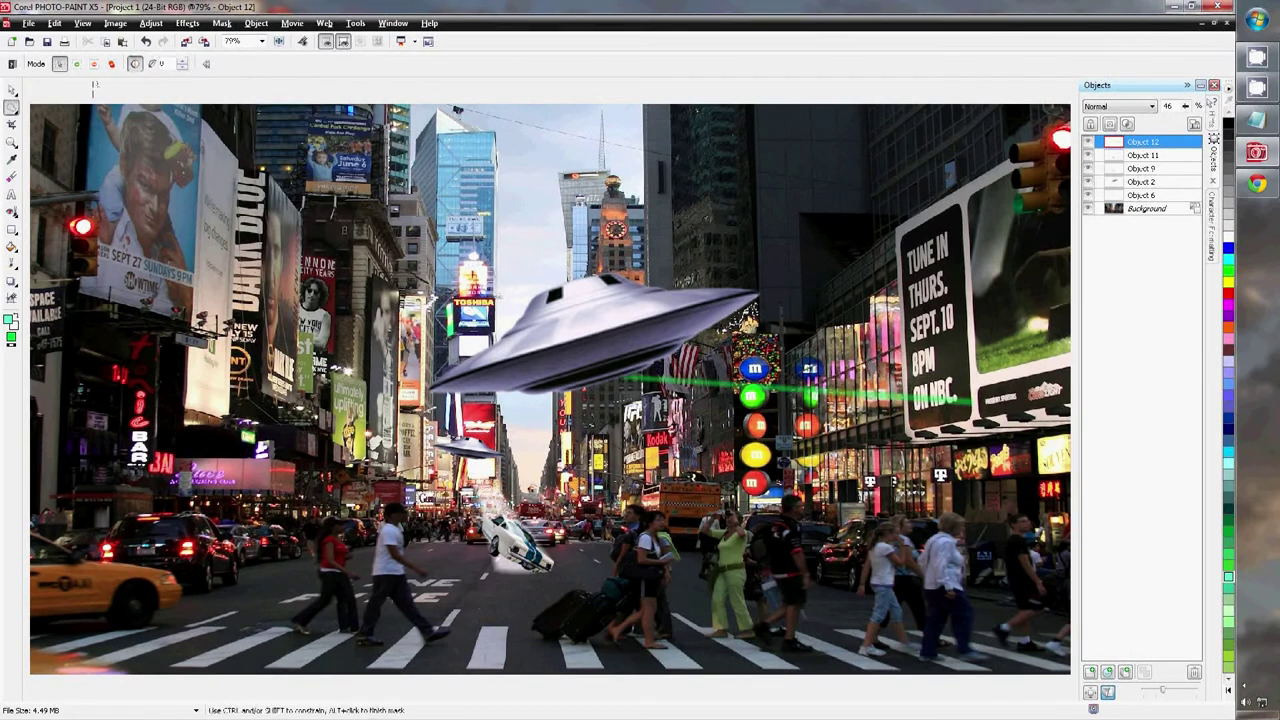
click(12, 231)
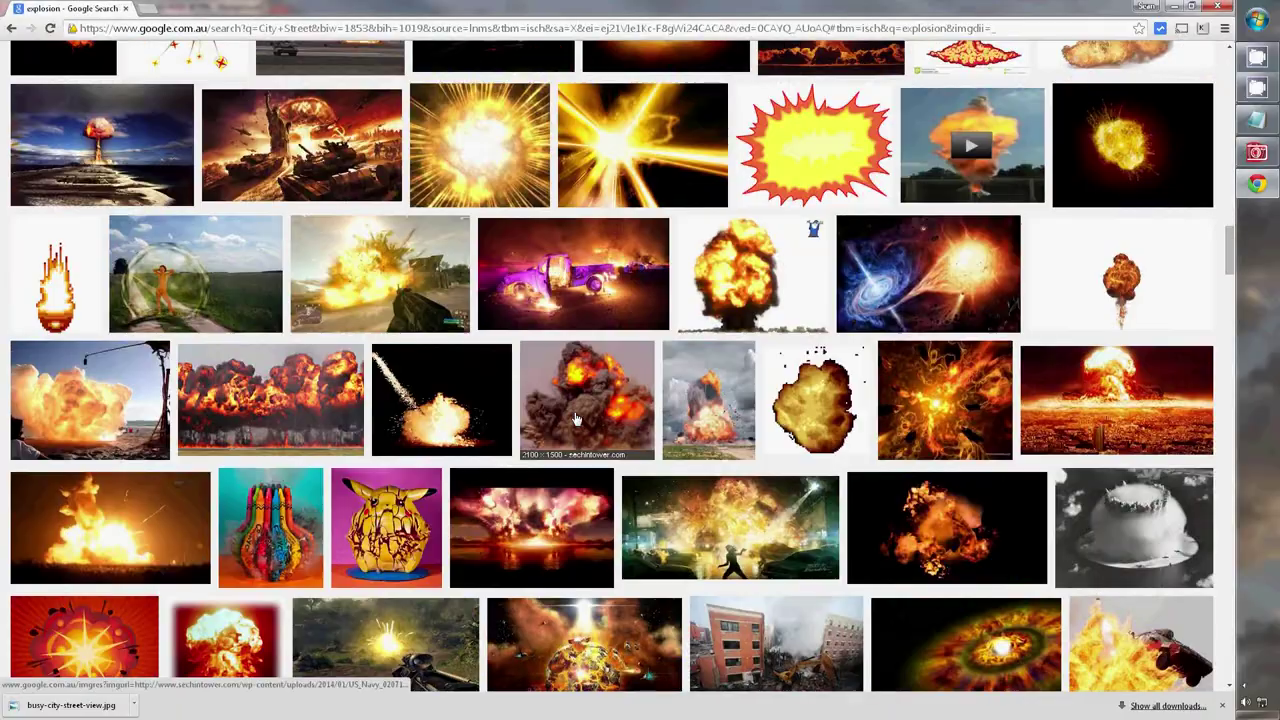
Paste the copied desert explosion picture into the scene as a new object
key(ctrl+v)
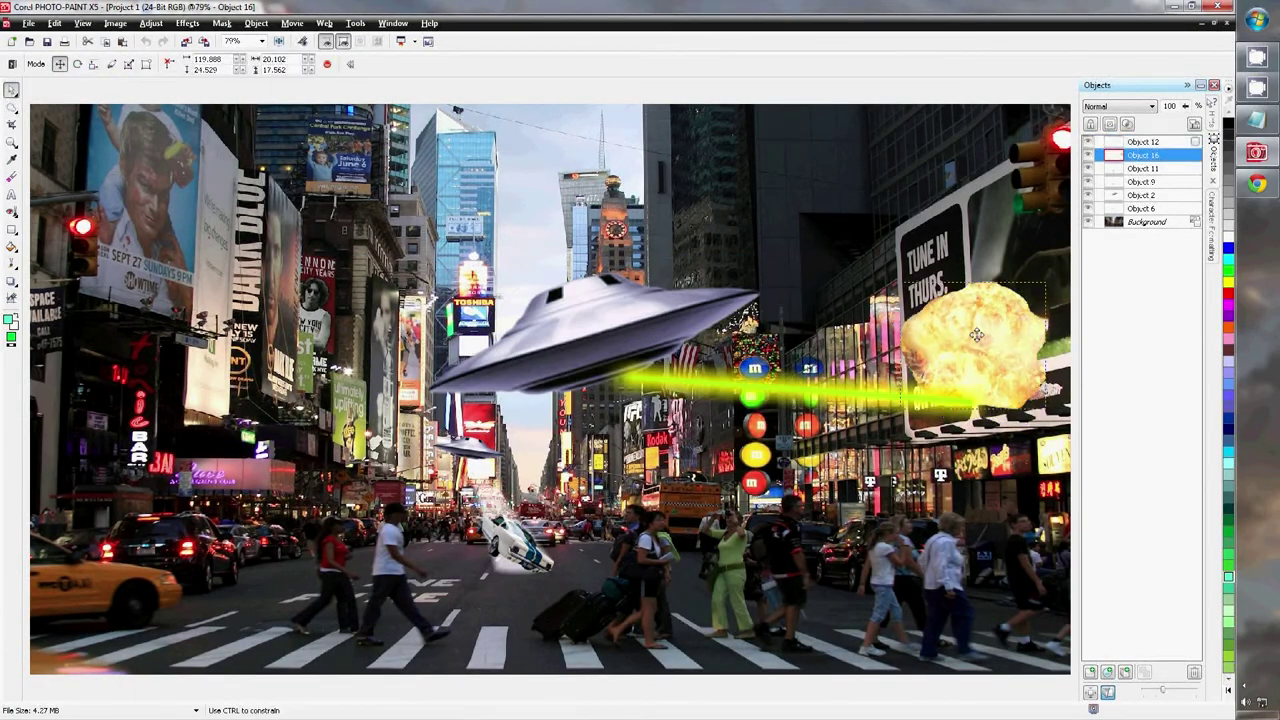
Feather the edges of the big explosion object
click(256, 22)
click(290, 283)
key(Return)
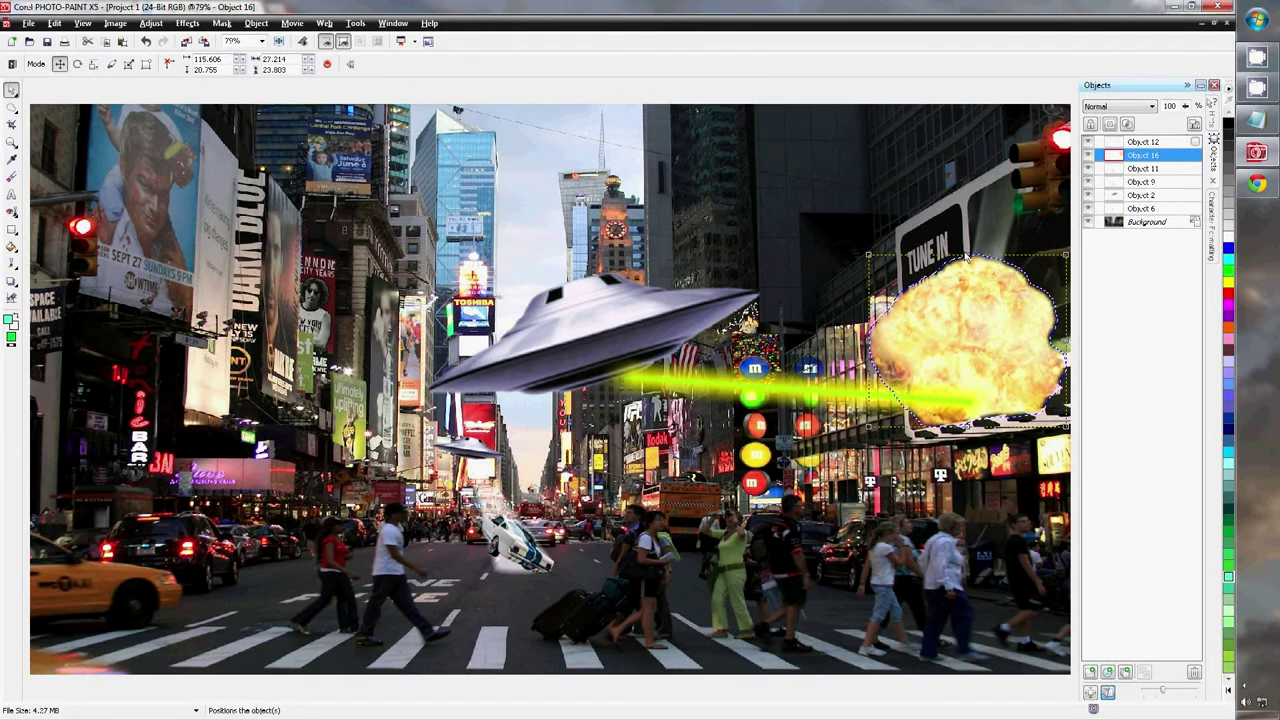
Select the street background layer and return to the explosion image results in the browser
click(663, 150)
click(1257, 183)
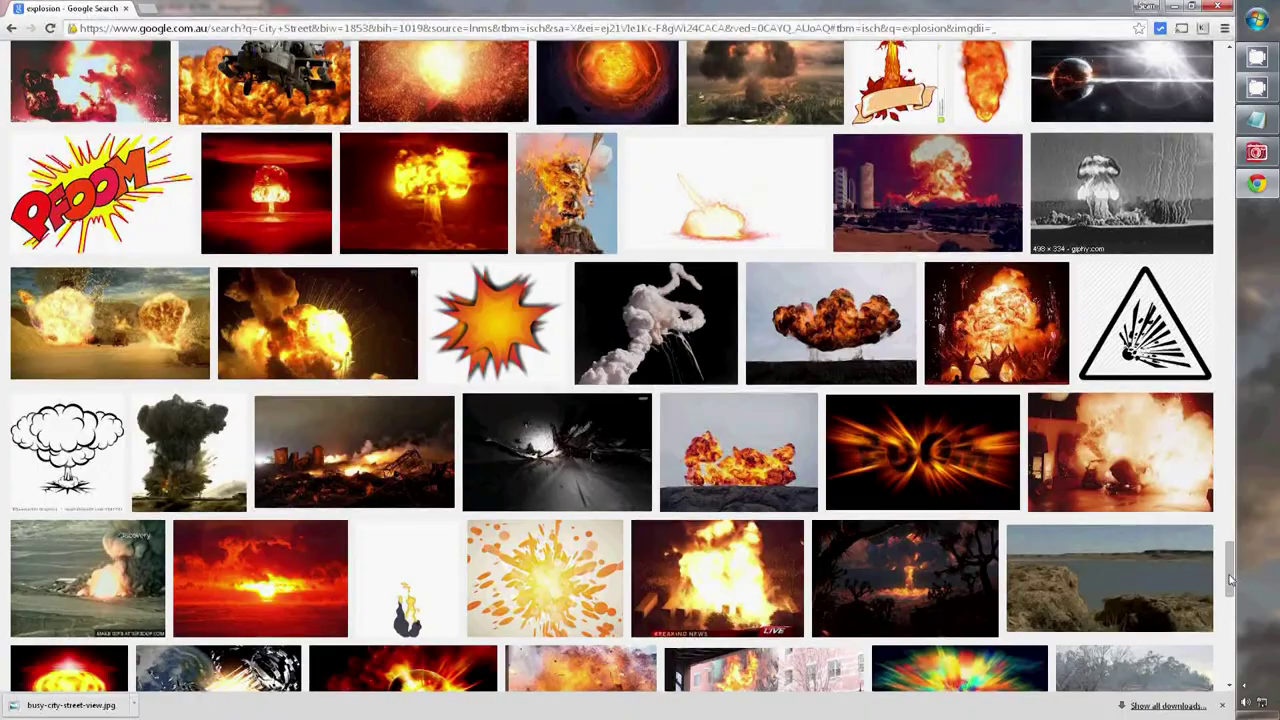
drag(1229, 150, 1229, 456)
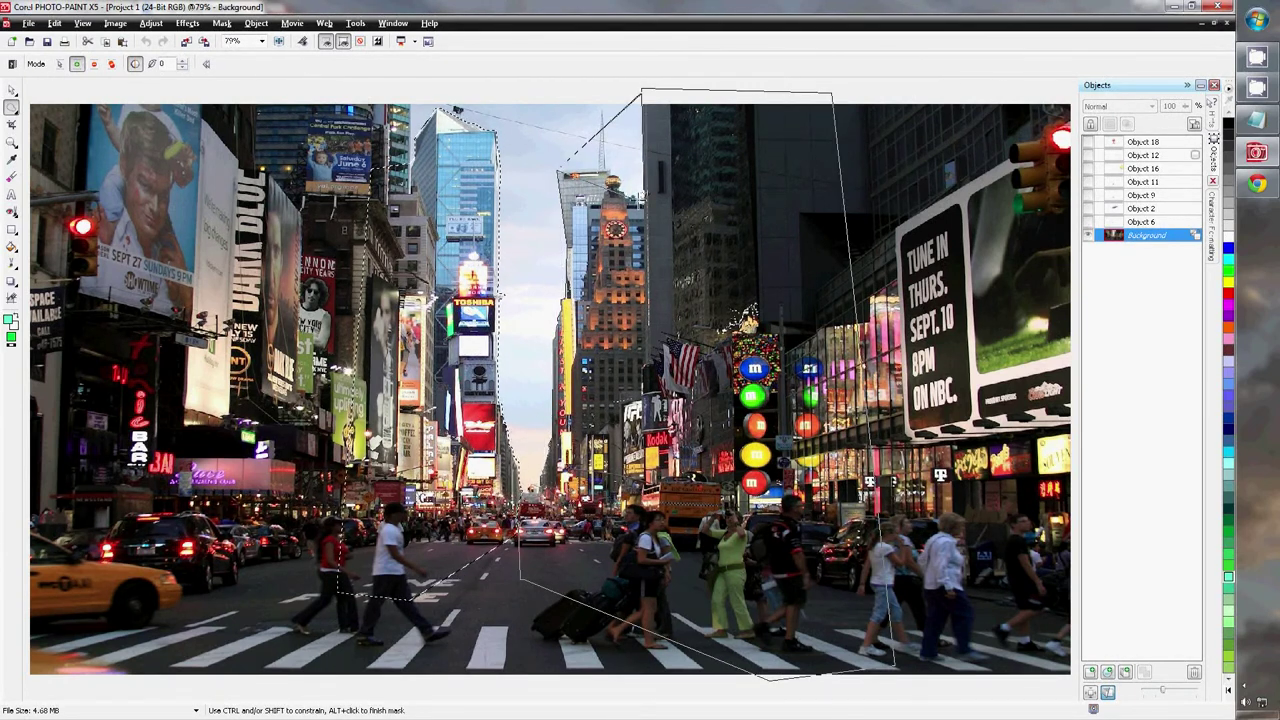
Copy the masked buildings to an object, shrink the mushroom cloud behind them, and feather it by 4
right_click(1150, 234)
click(1175, 220)
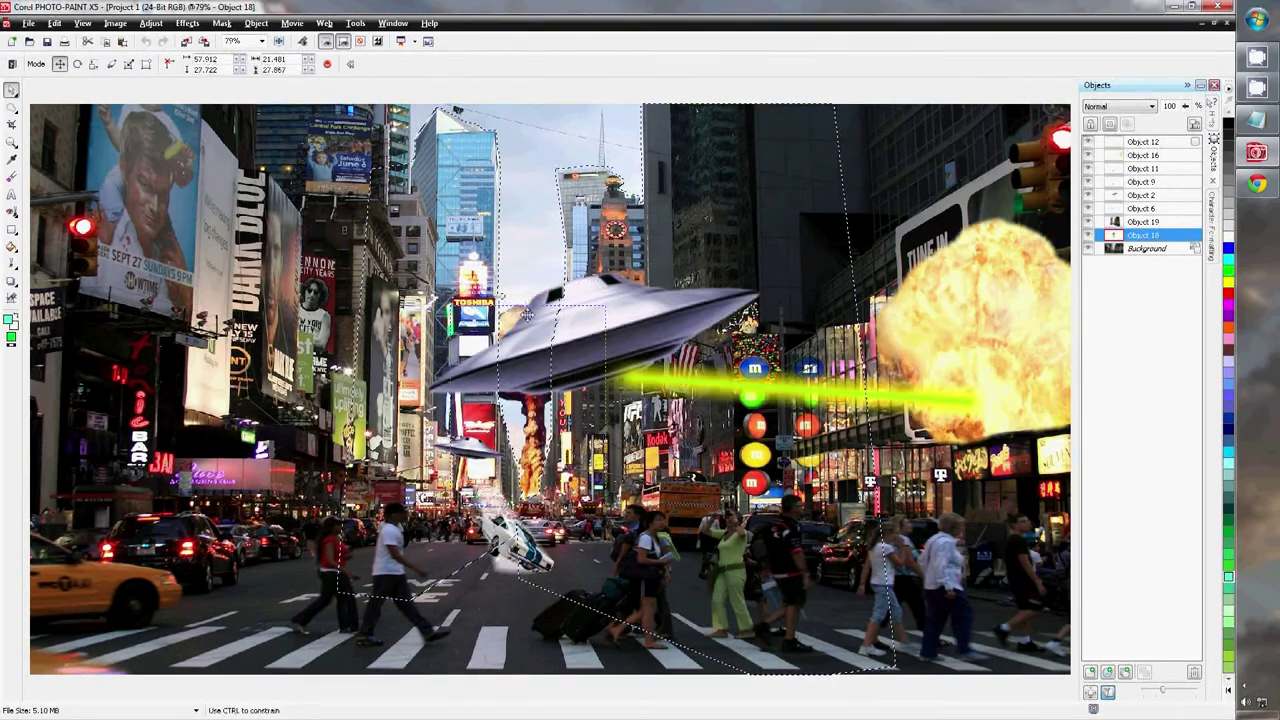
drag(527, 313, 593, 355)
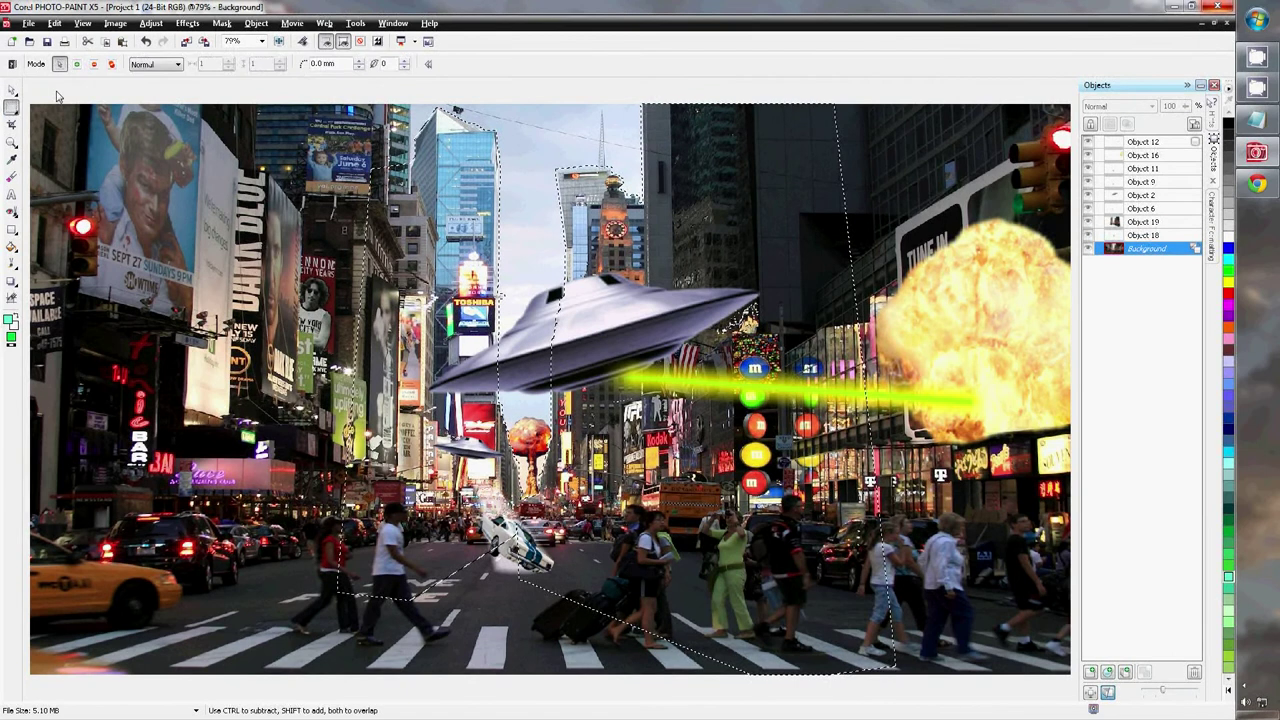
click(350, 188)
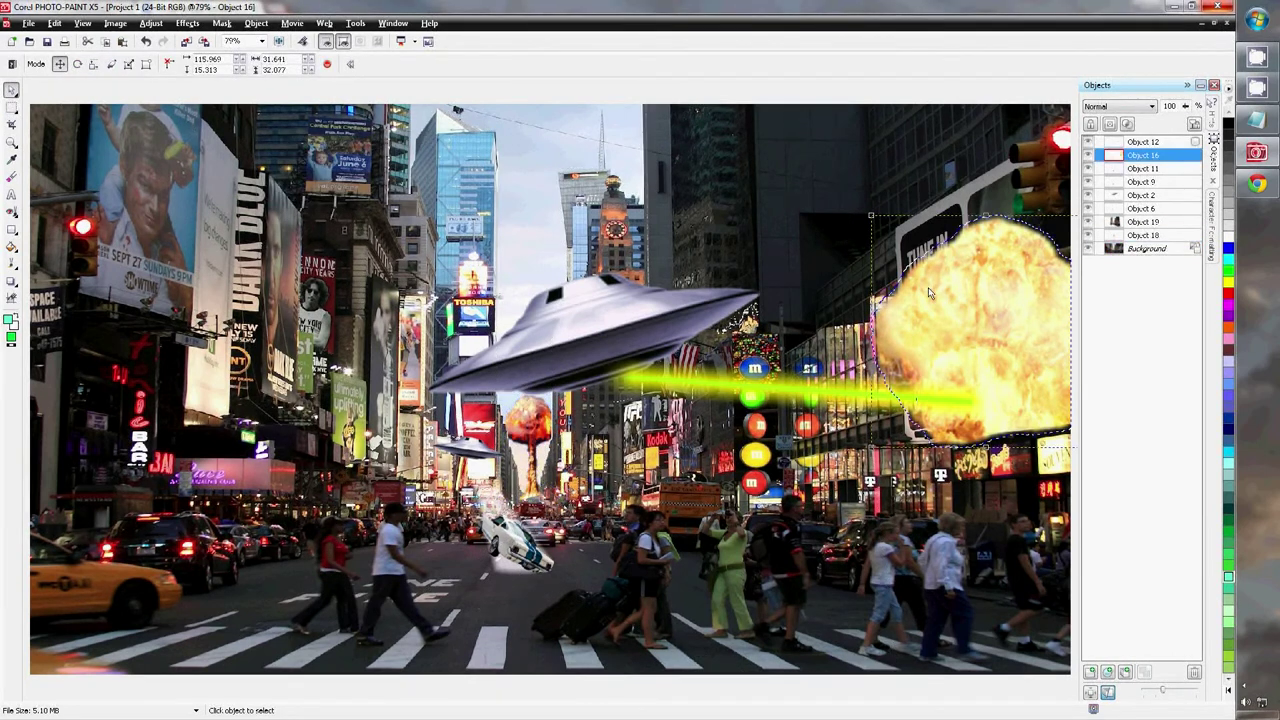
click(333, 165)
click(328, 194)
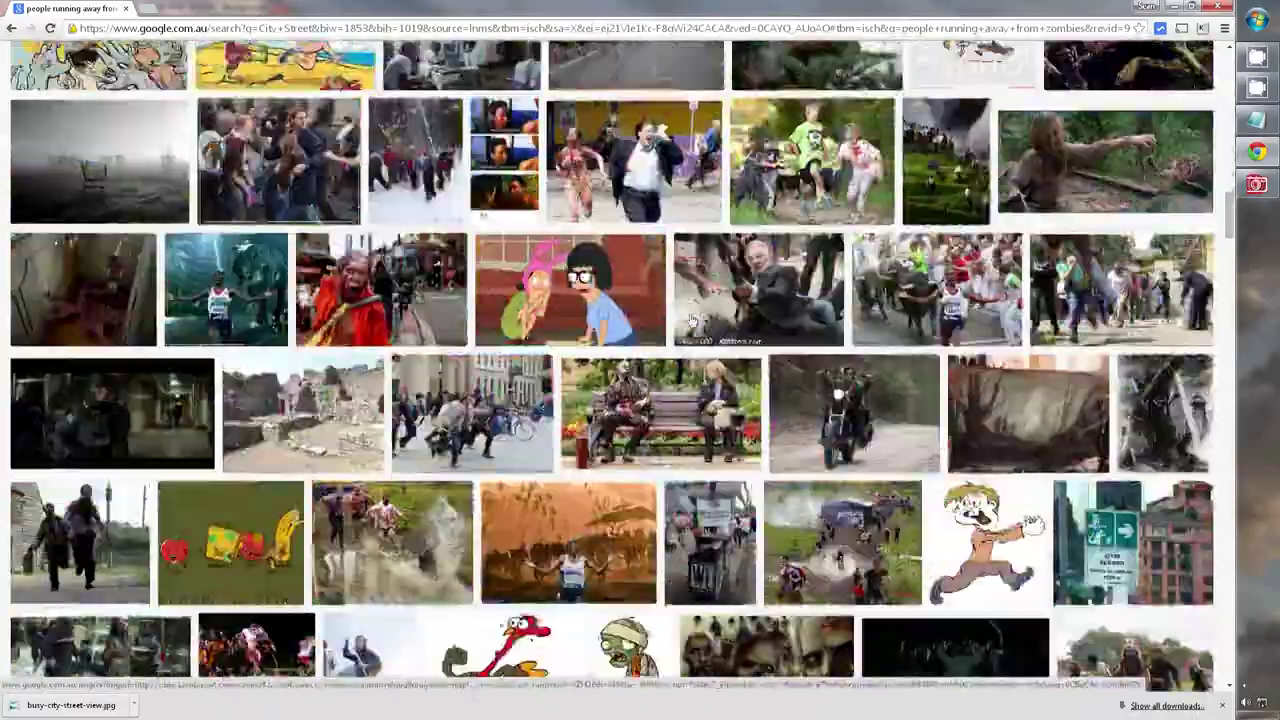
Scroll the image results and preview a photo of people fleeing zombies
scroll(692, 320, up, 5)
scroll(692, 320, up, 5)
scroll(692, 320, up, 5)
click(288, 113)
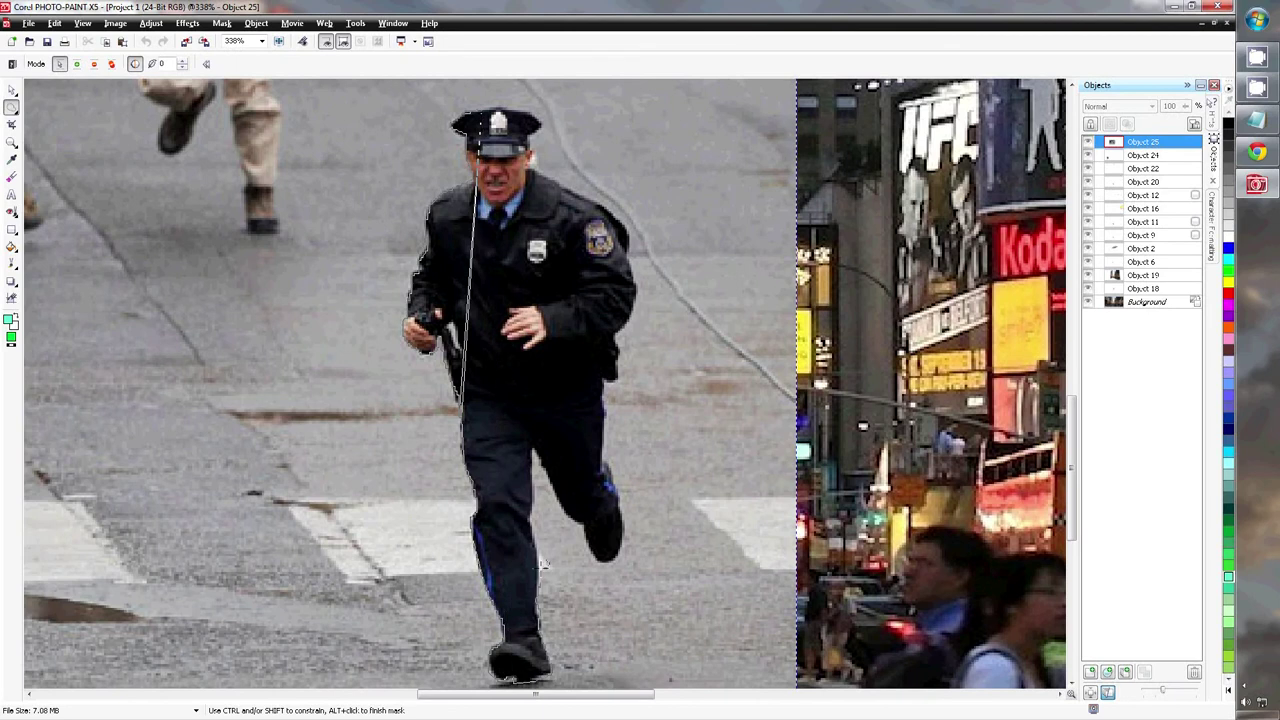
Close the masks around the running policeman and the group of men, pasting each as a new object
double_click(468, 106)
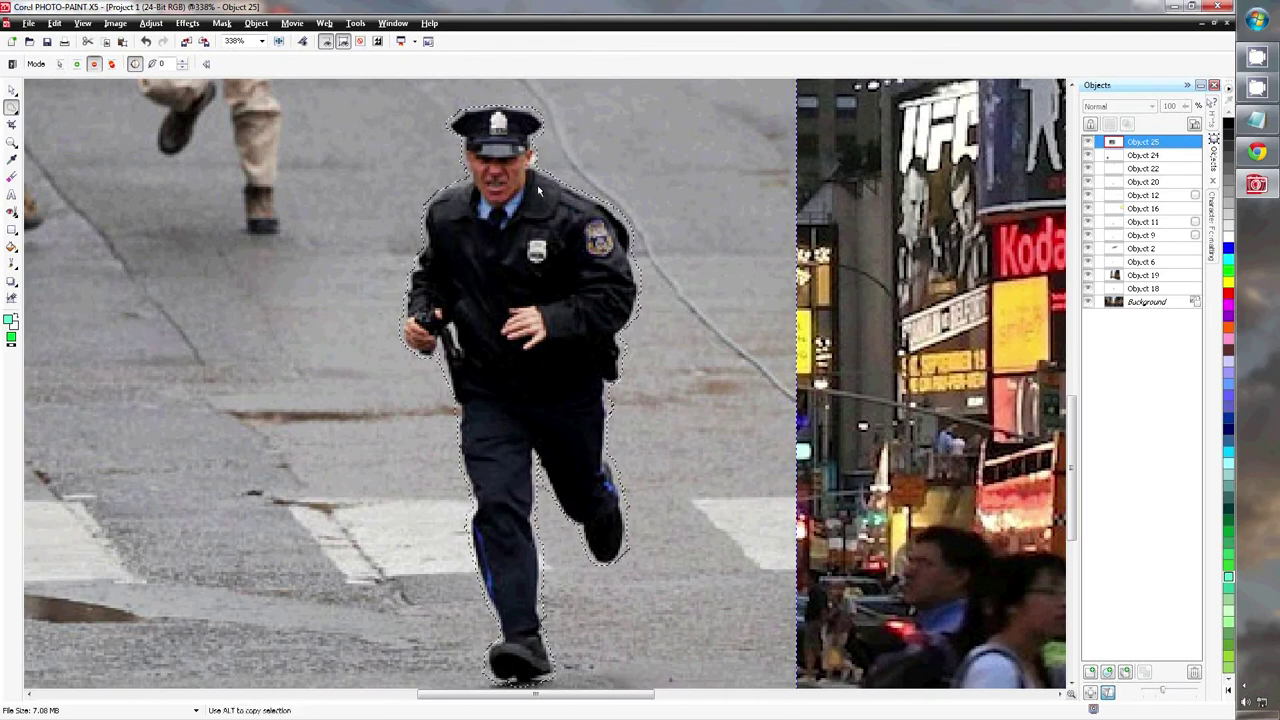
key(ctrl+c)
key(ctrl+v)
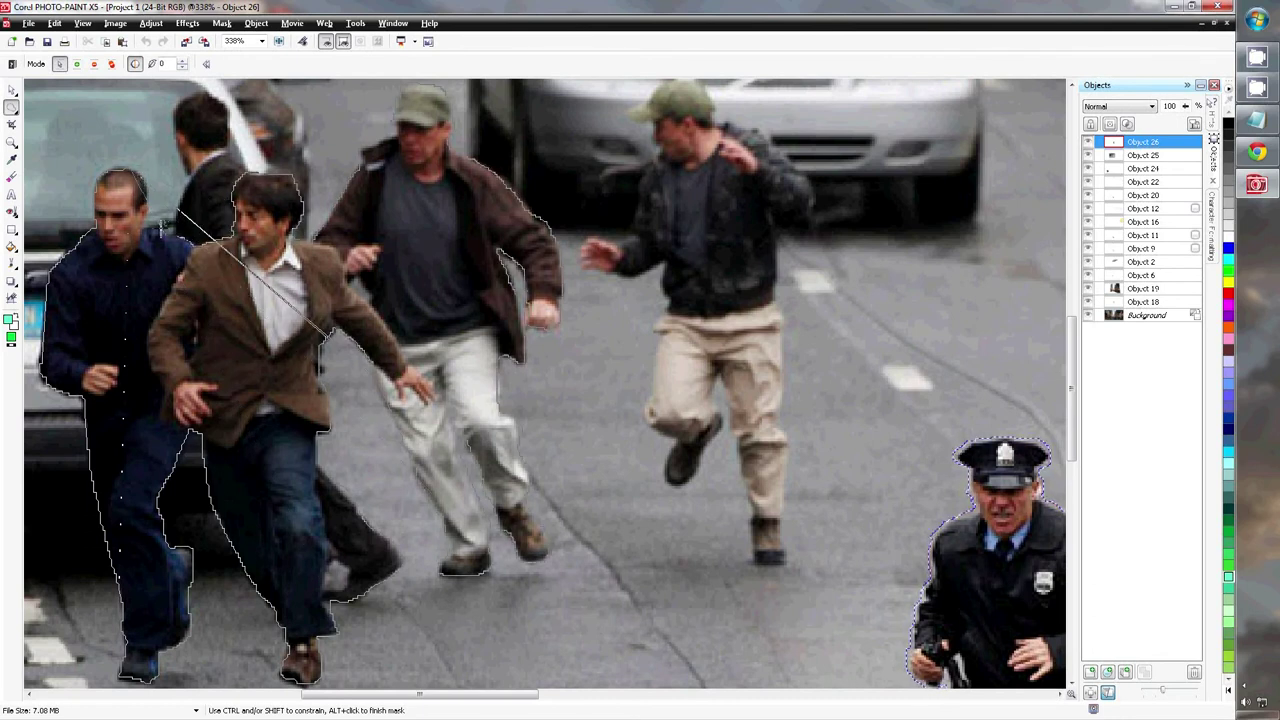
double_click(330, 335)
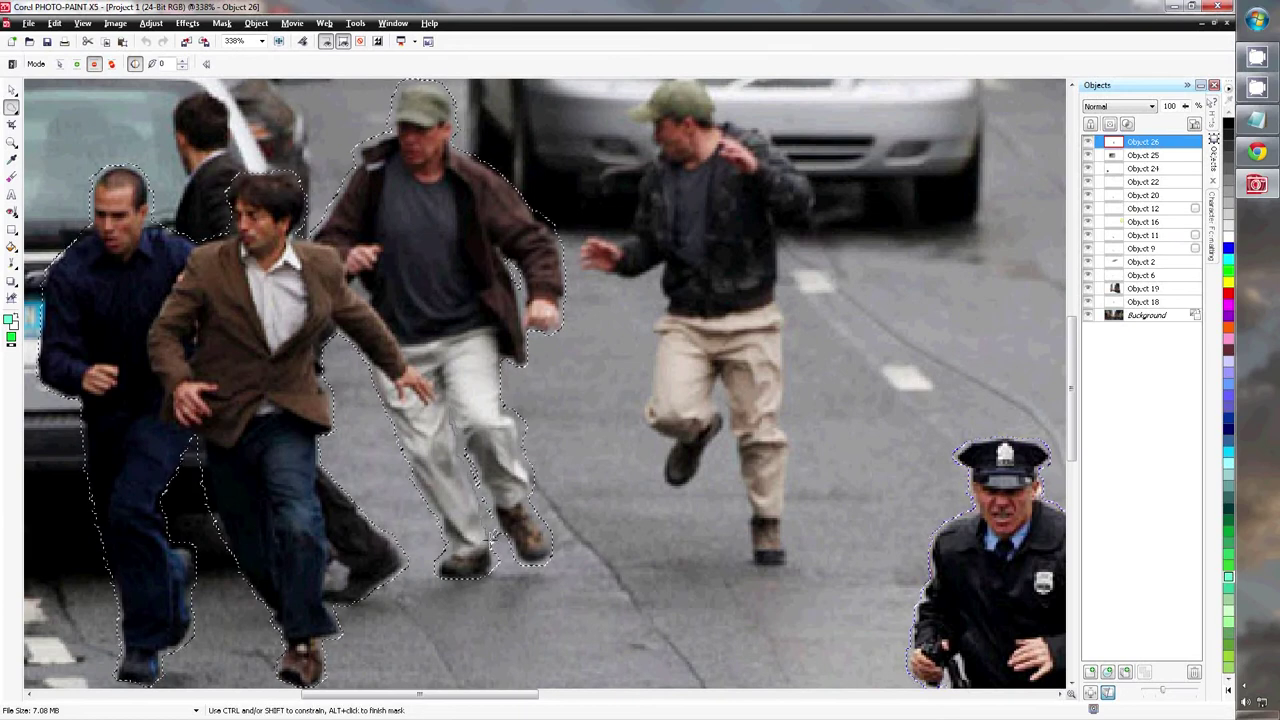
key(ctrl+c)
key(ctrl+v)
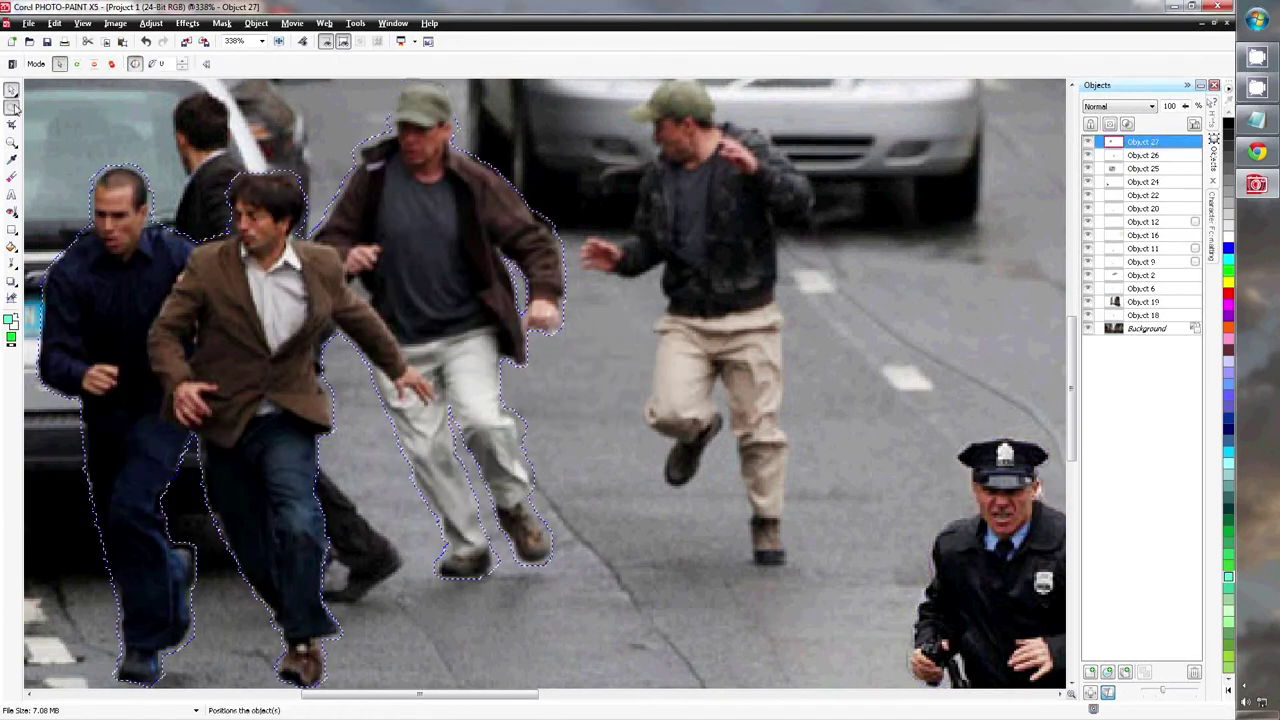
Begin a freehand mask on the next figure and move the cut-out figures over the UFO
click(13, 108)
drag(660, 85, 628, 246)
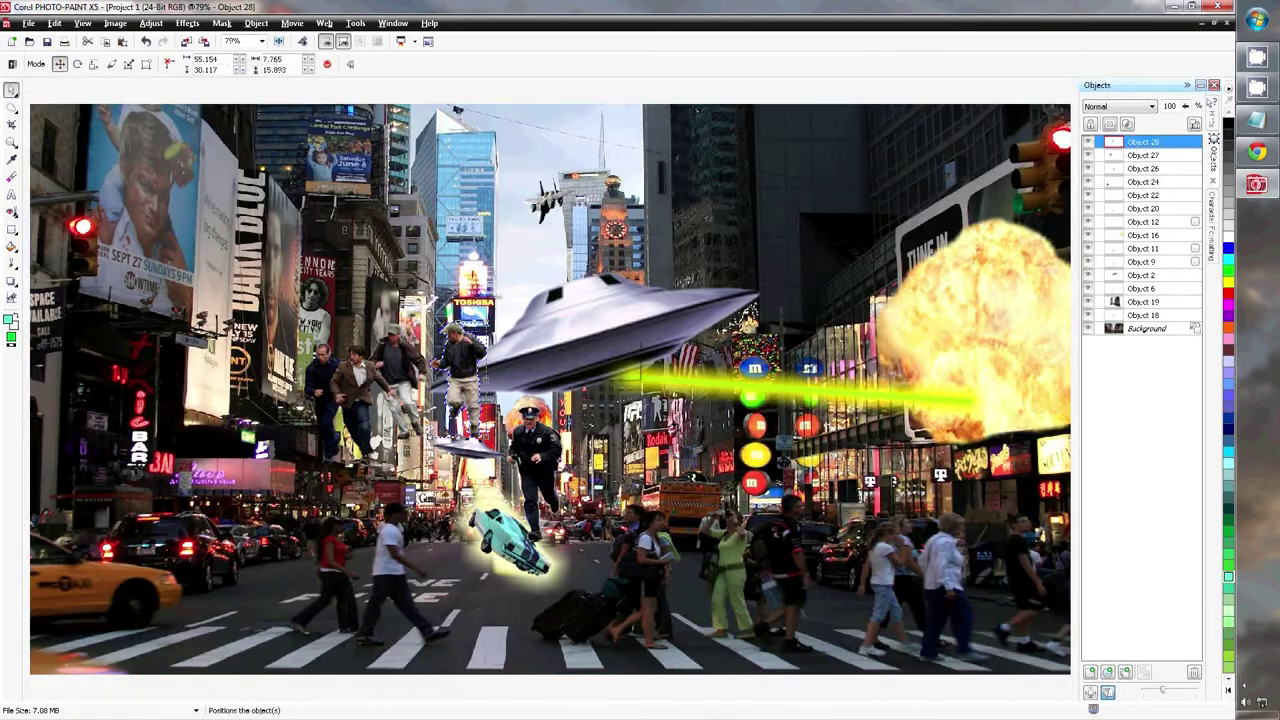
drag(400, 400, 505, 332)
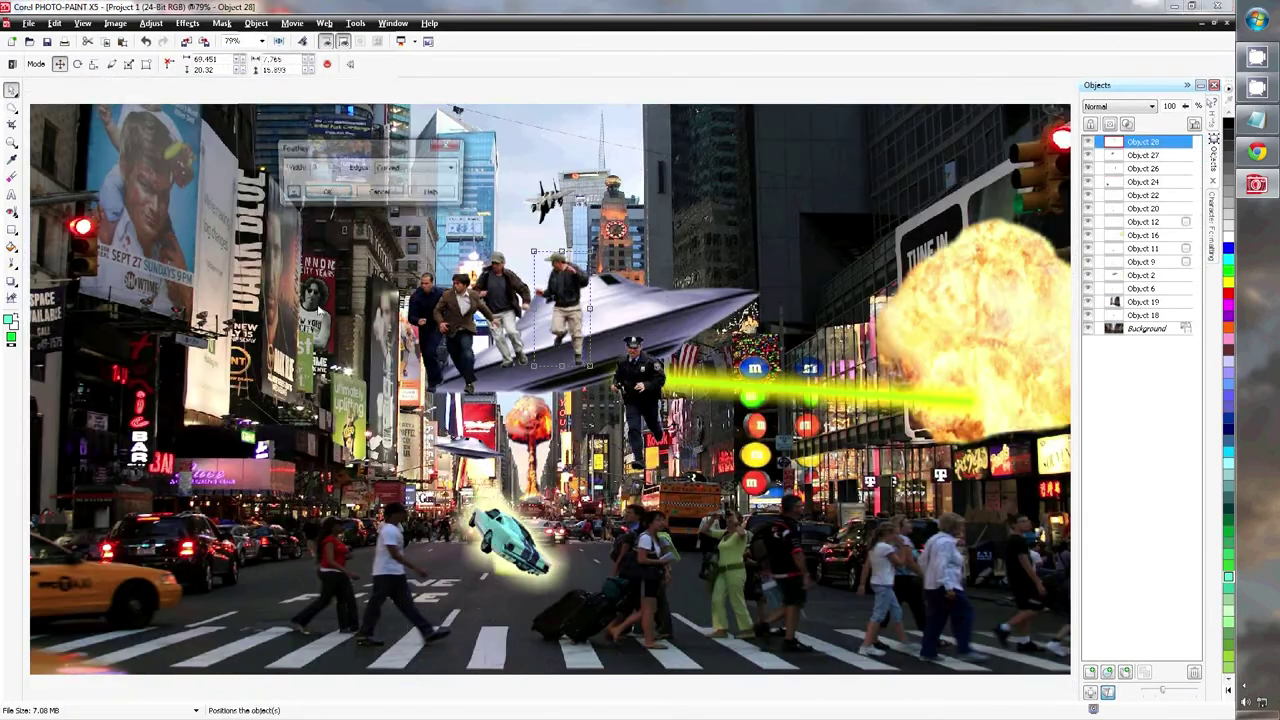
Zoom into the street and move the group of fleeing men to the street centre
click(256, 22)
key(Escape)
key(z)
click(222, 352)
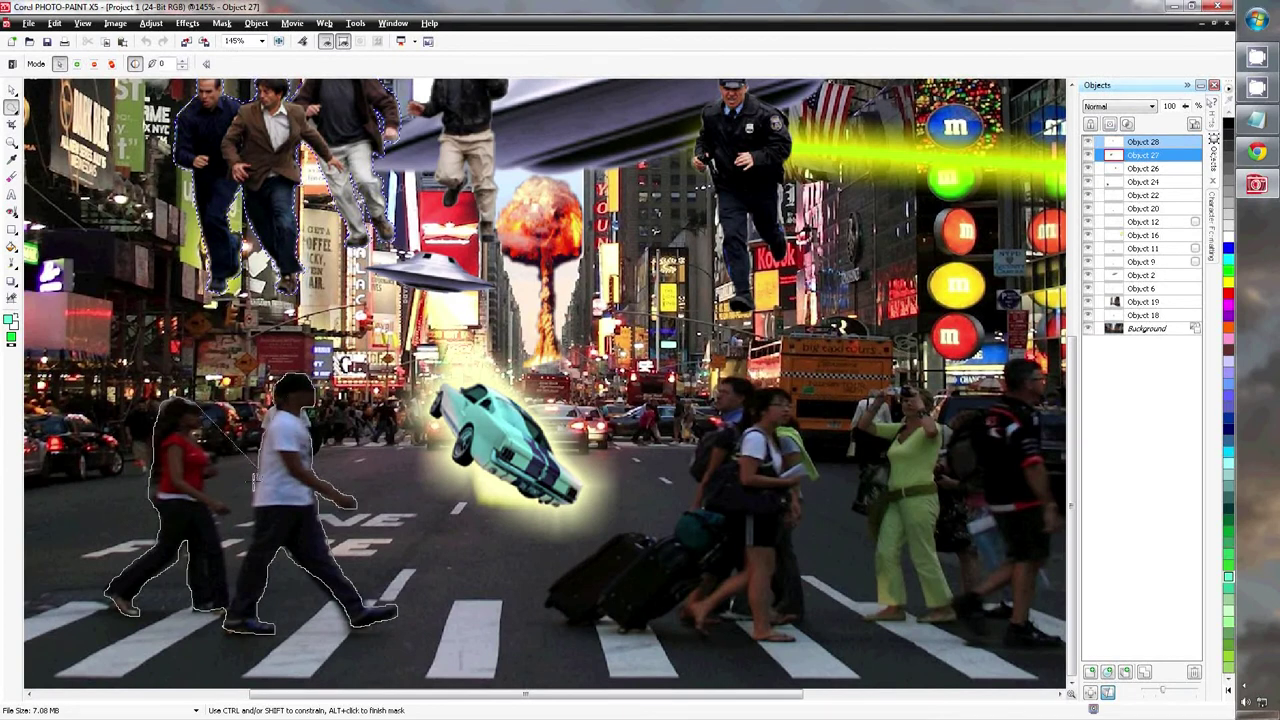
double_click(200, 443)
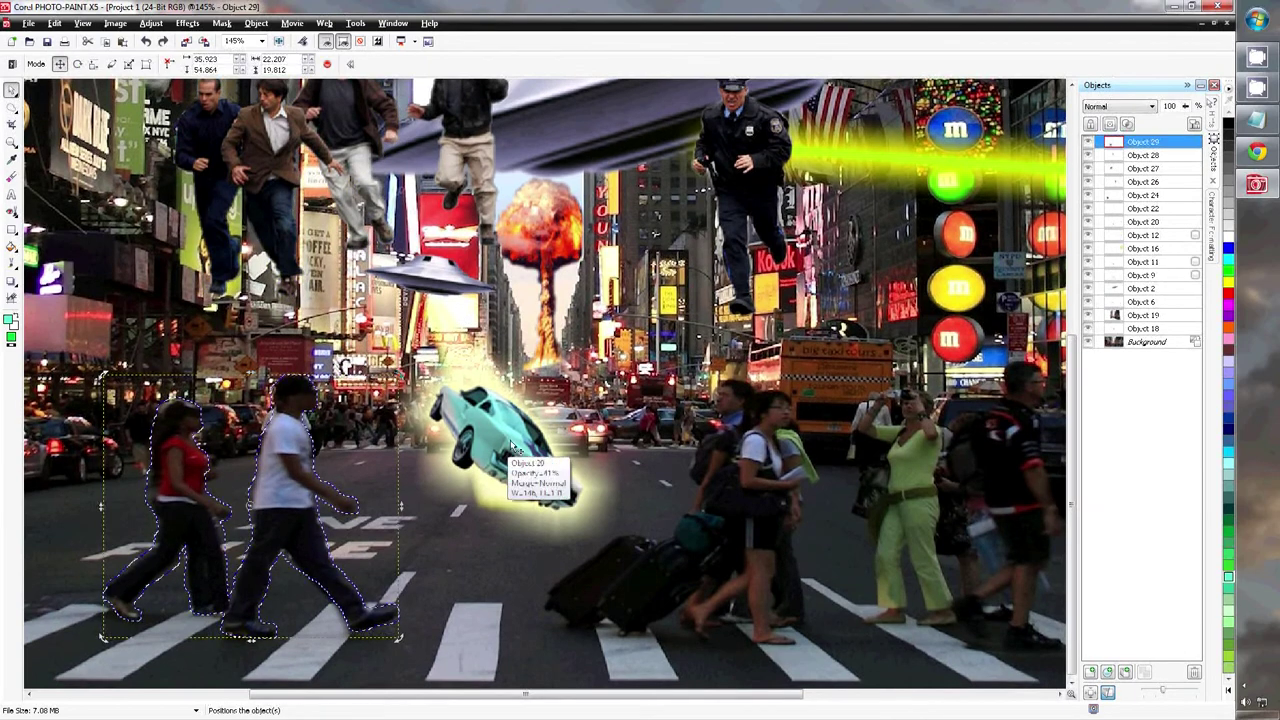
drag(260, 200, 365, 460)
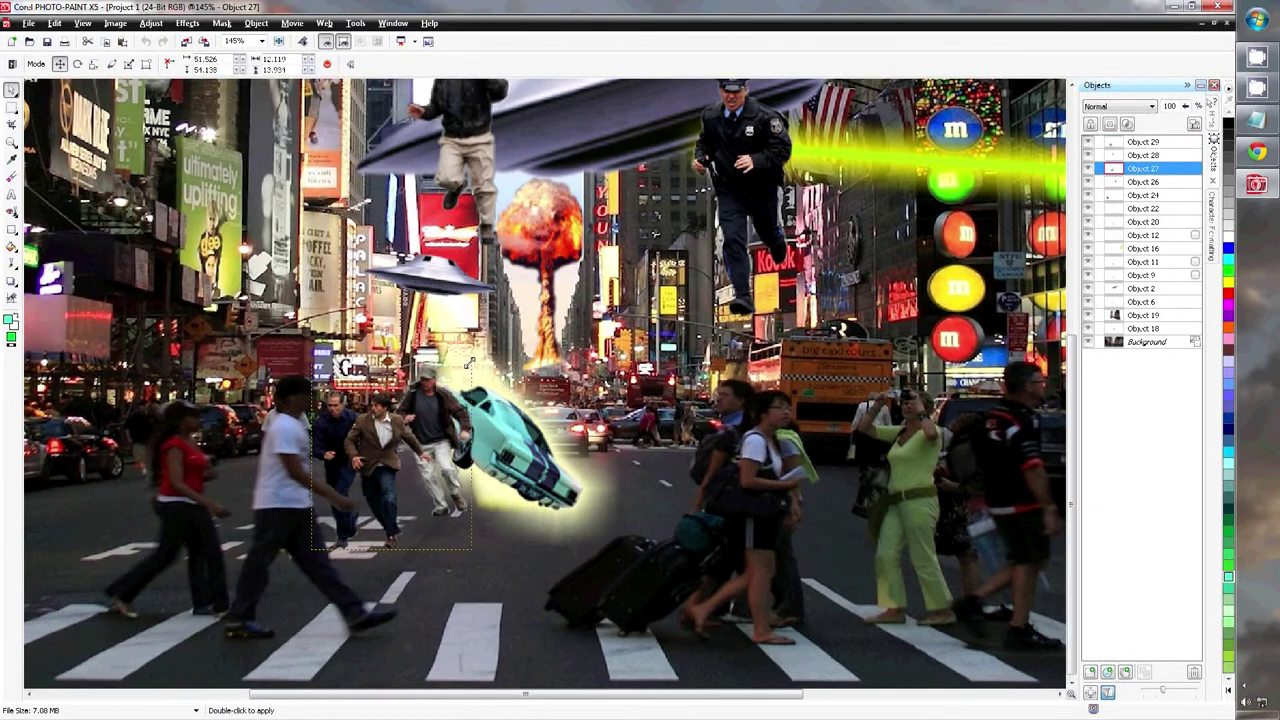
Try a Motion Blur on the running men and reposition the jumping man, then undo those changes
click(188, 23)
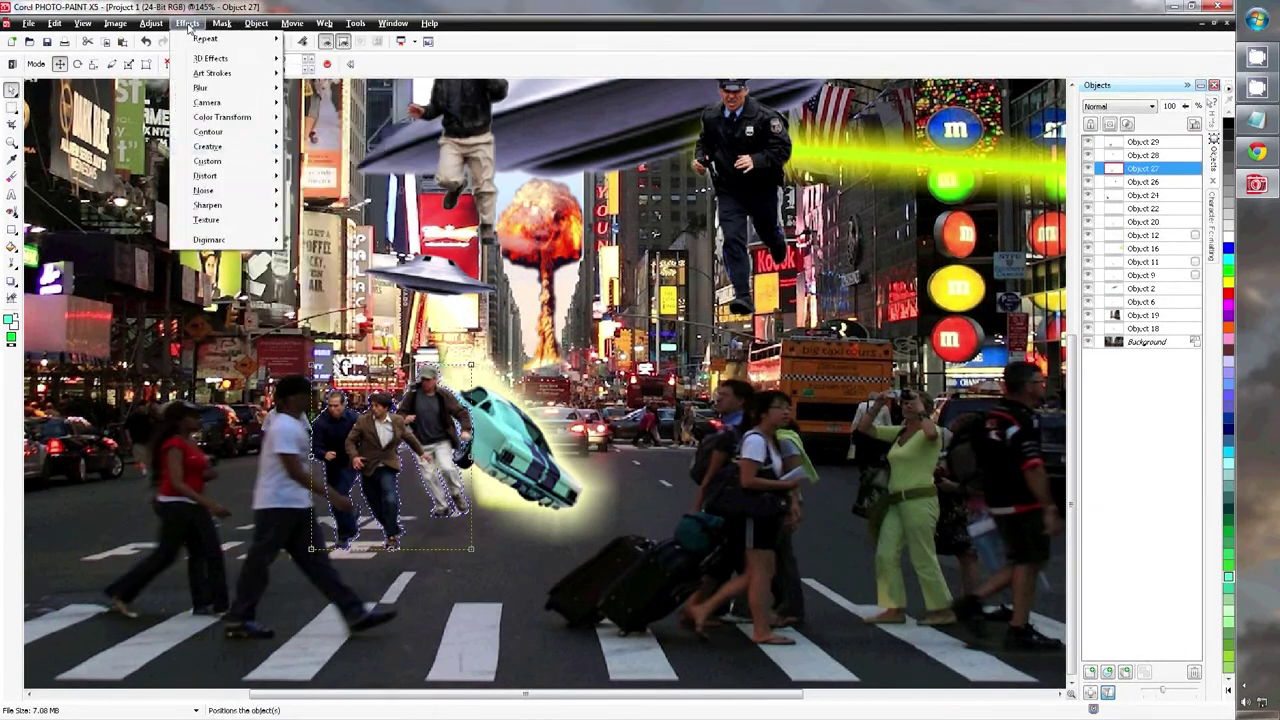
mouse_move(201, 88)
click(327, 168)
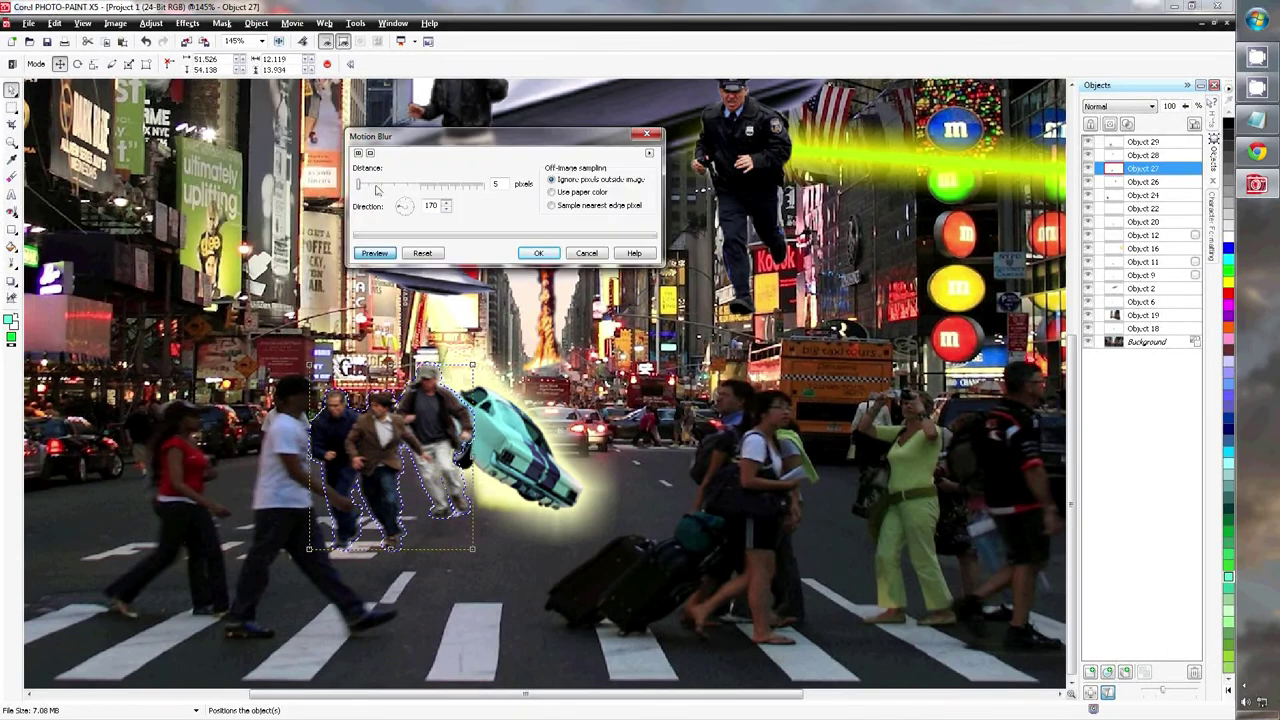
click(374, 251)
drag(472, 365, 457, 375)
drag(463, 132, 493, 427)
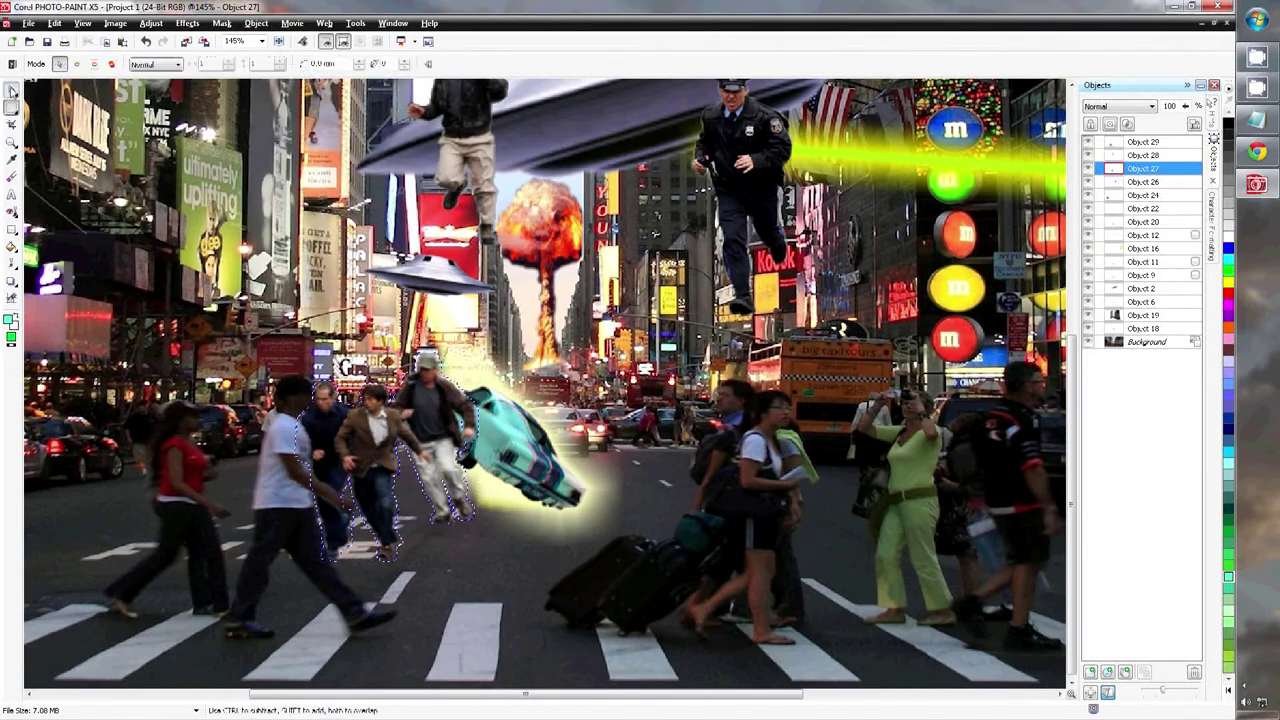
click(146, 41)
click(146, 41)
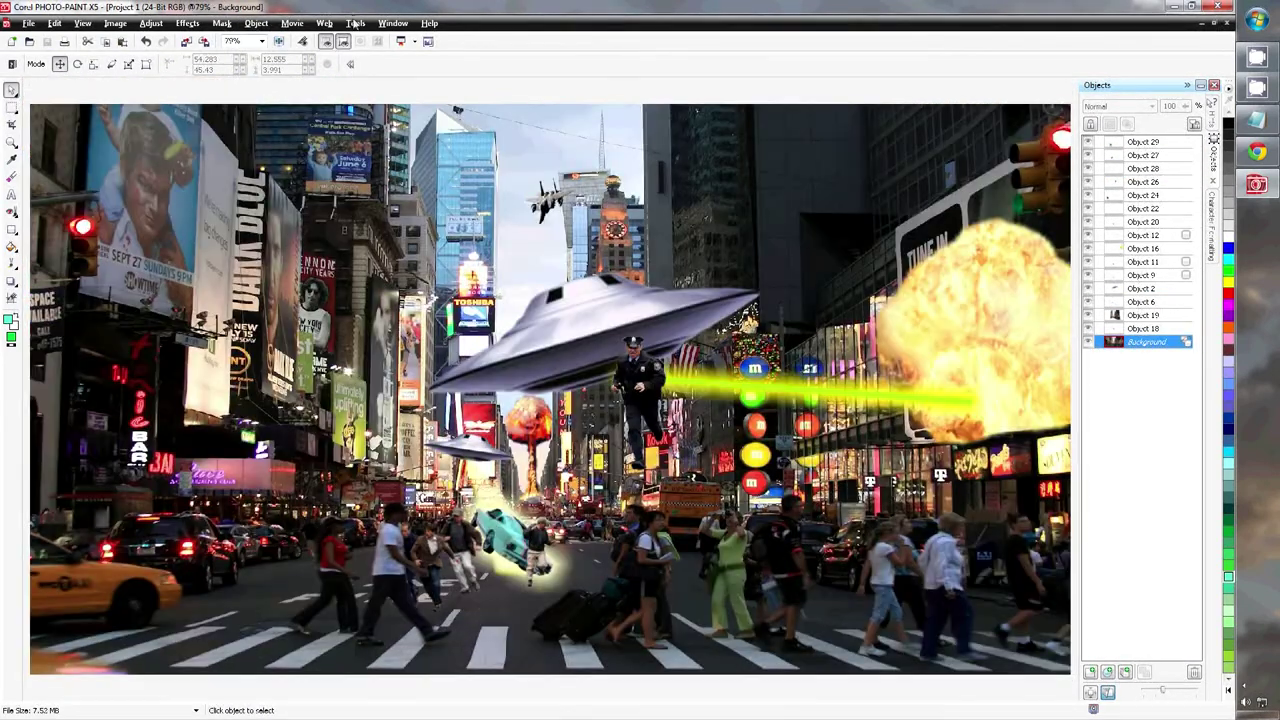
Place the policeman down beside the crashed car and zoom out to the whole image
key(F4)
drag(635, 400, 580, 515)
scroll(381, 458, up, 2)
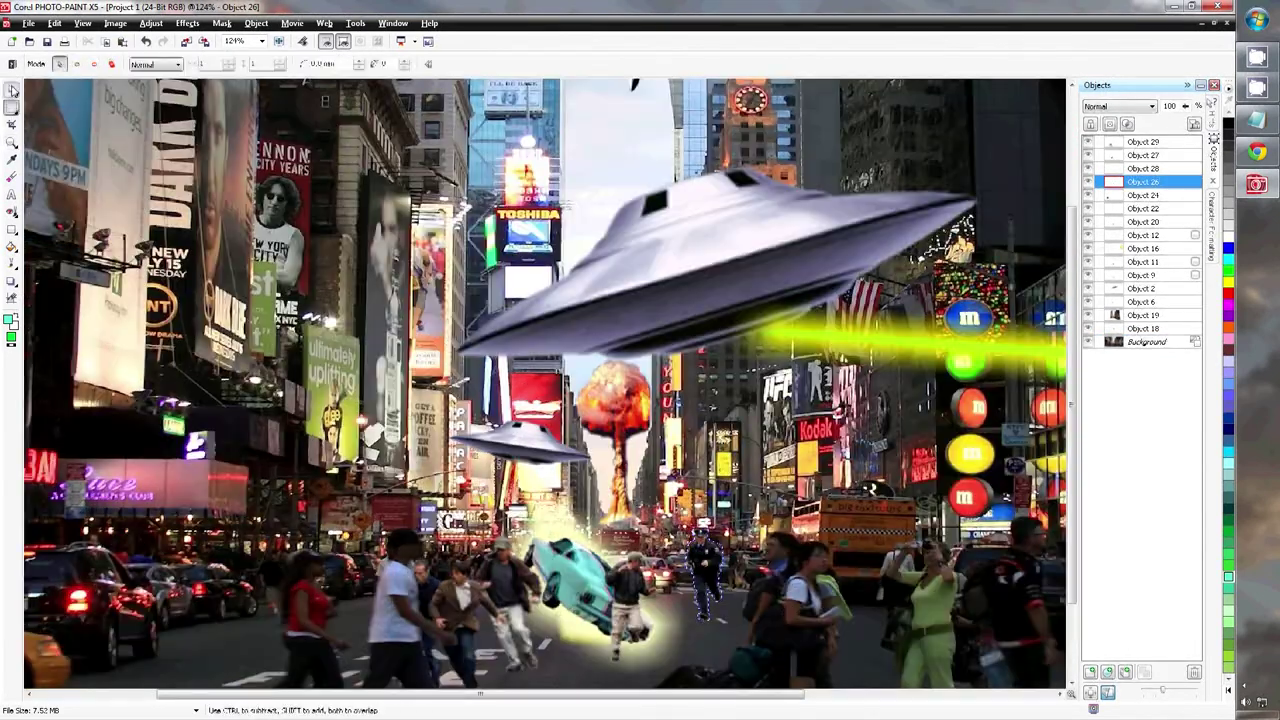
drag(686, 571, 698, 576)
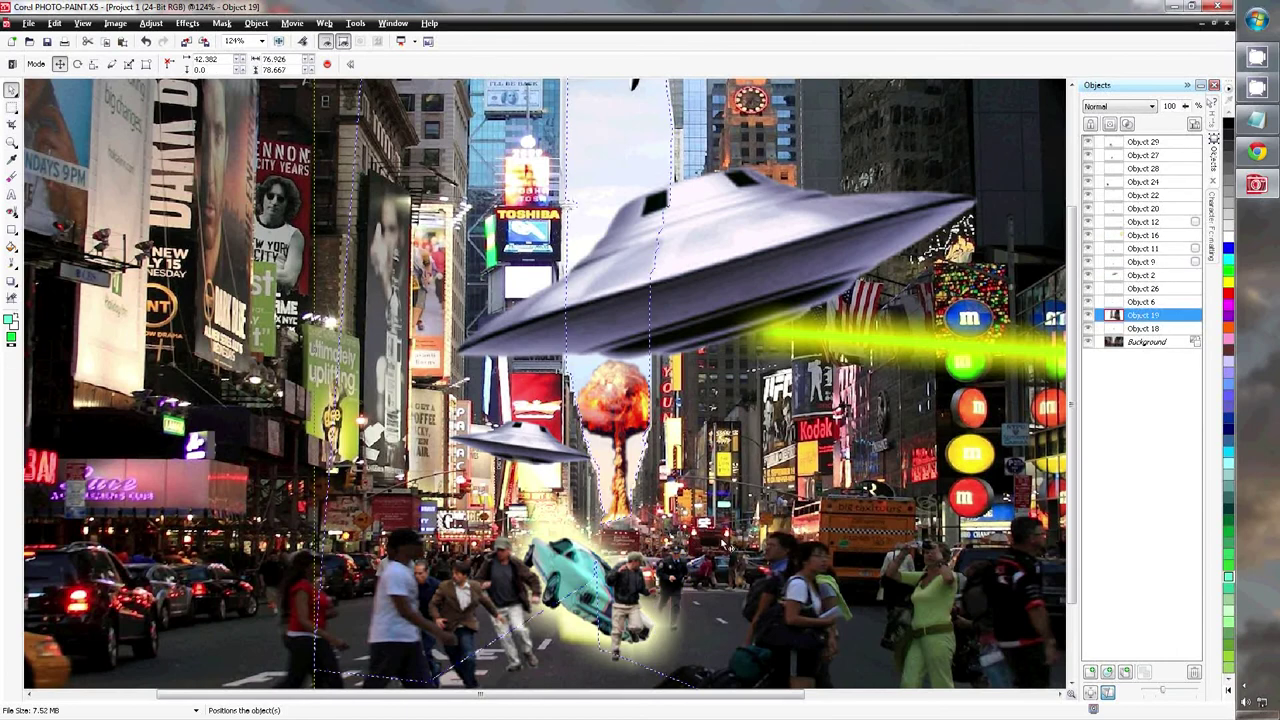
key(F4)
Turn the masked building top into a new object and tilt it onto the skyscraper
key(r)
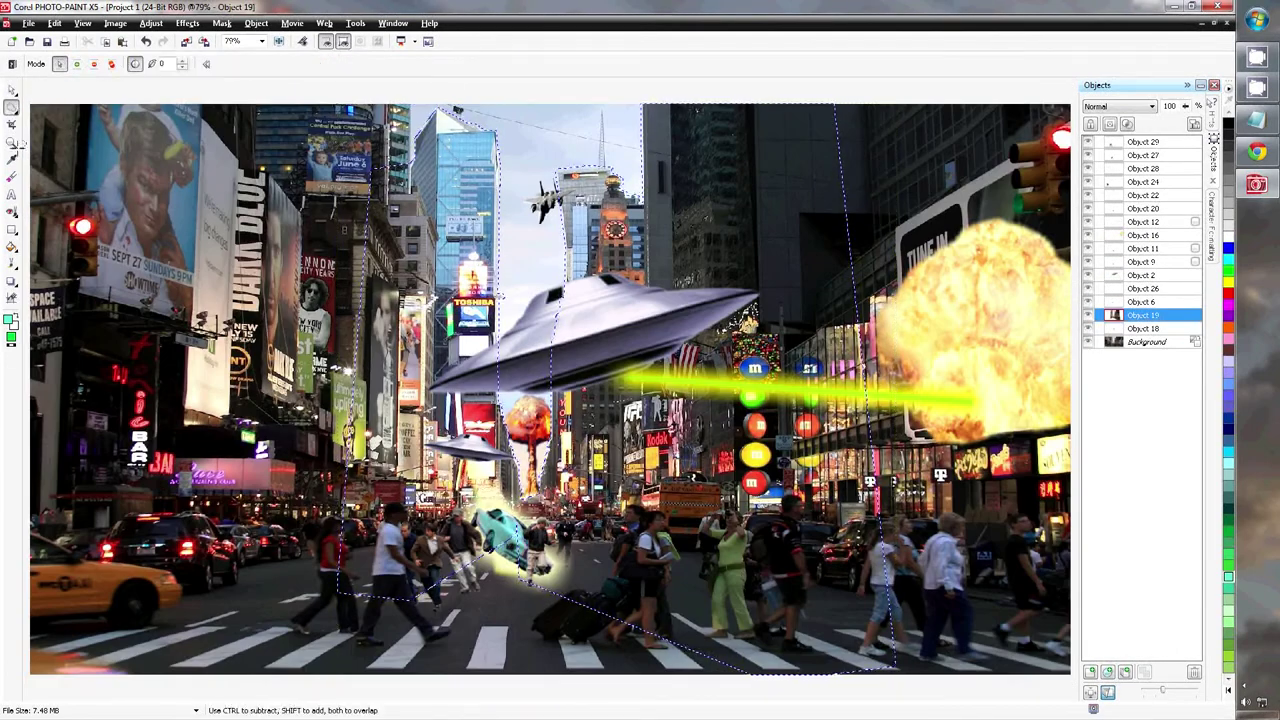
scroll(586, 113, up, 6)
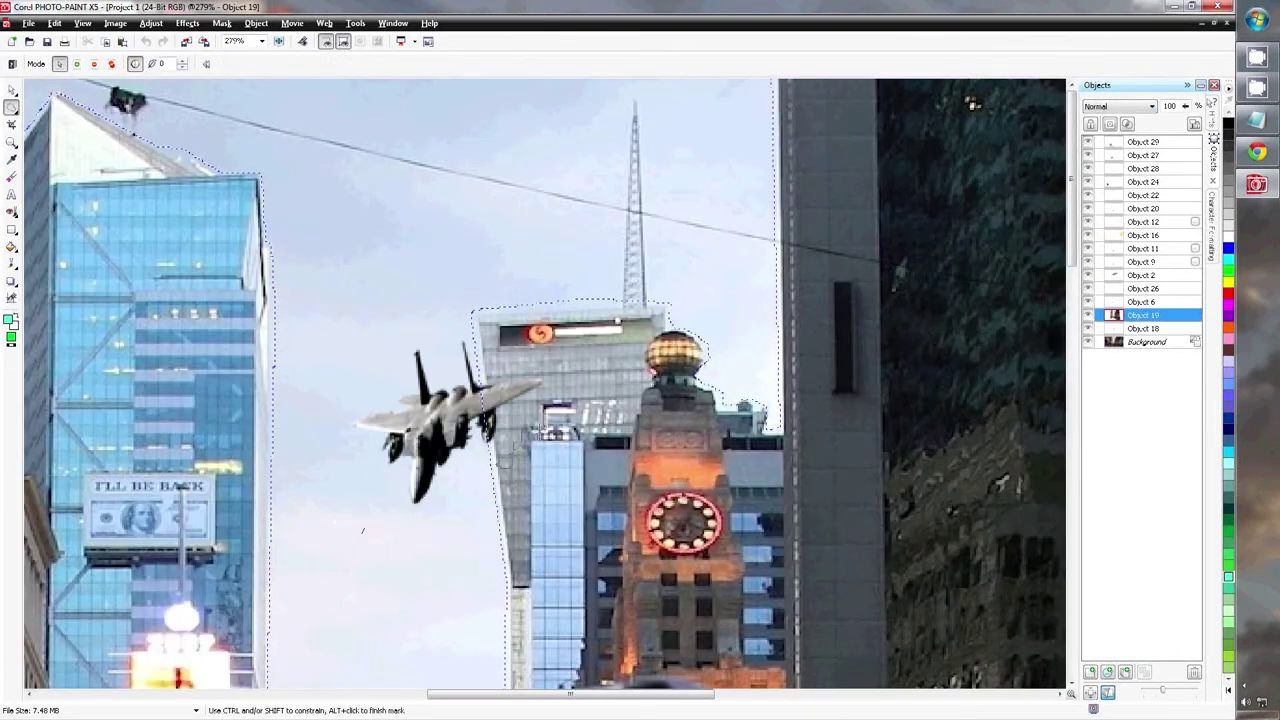
key(ctrl+Up)
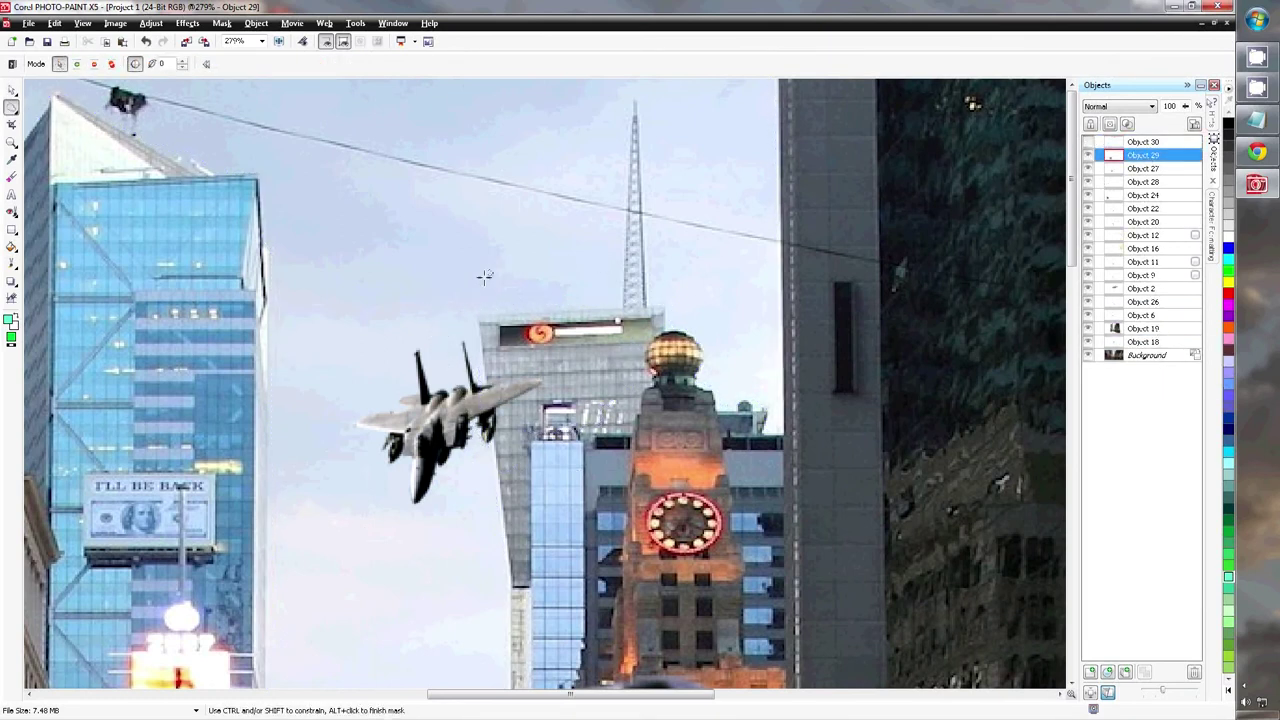
drag(634, 385, 517, 325)
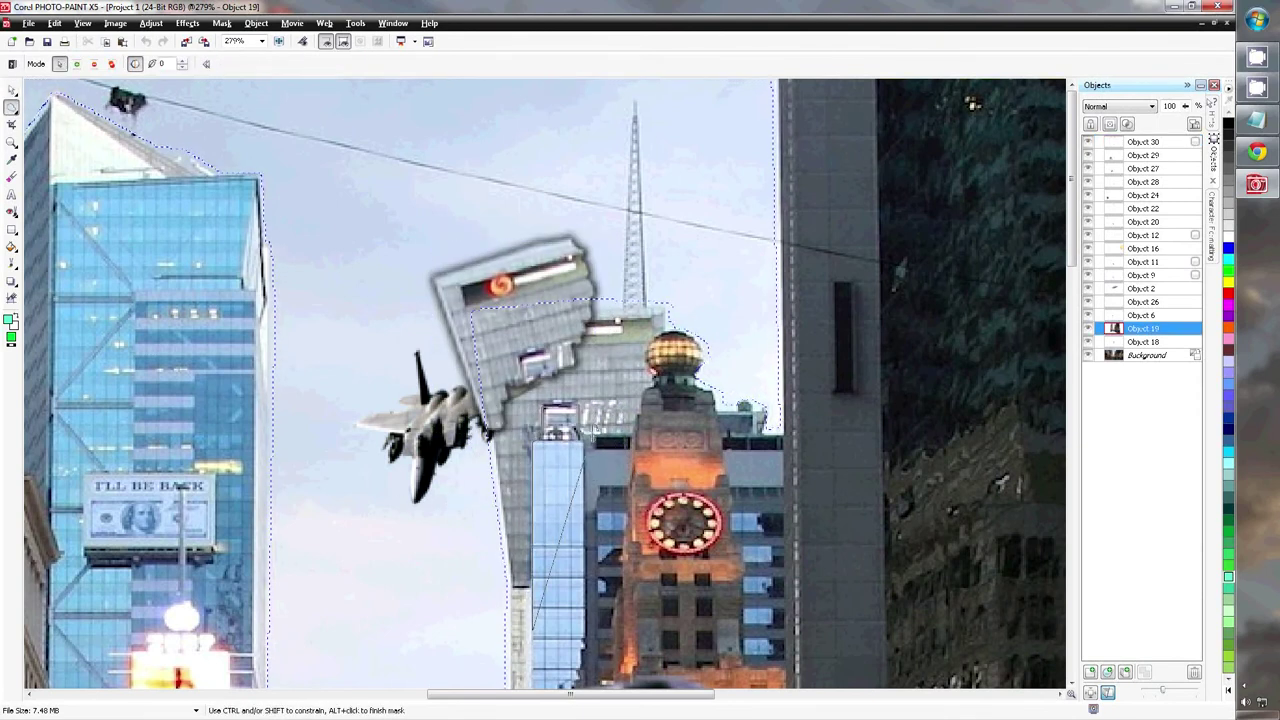
double_click(765, 615)
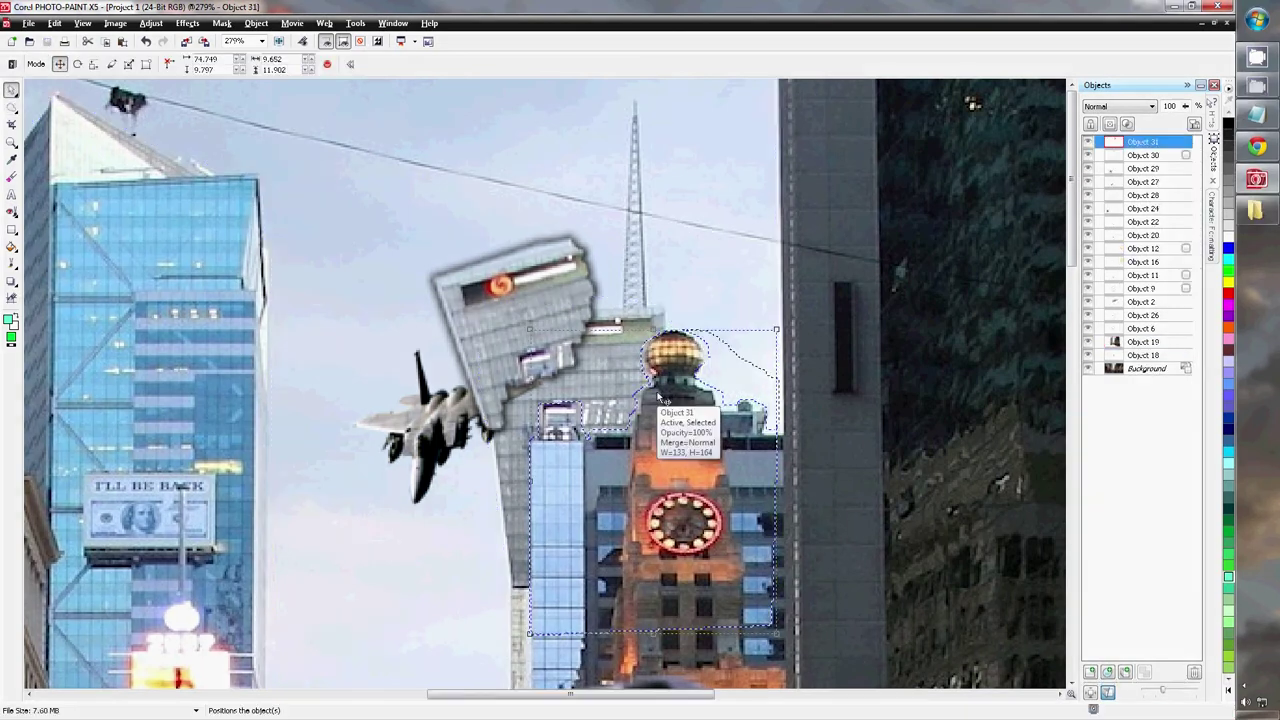
drag(522, 280, 540, 355)
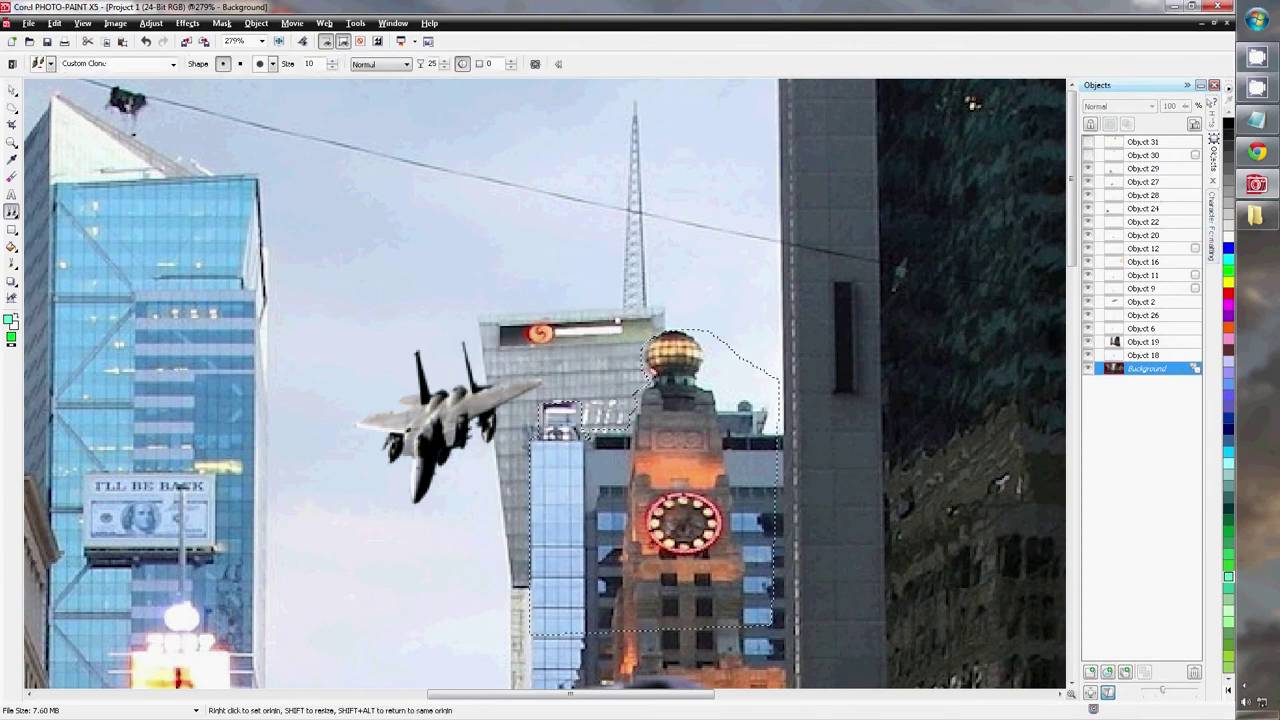
Clone and smudge over the original building area on the skyscraper layer
click(1143, 341)
click(12, 89)
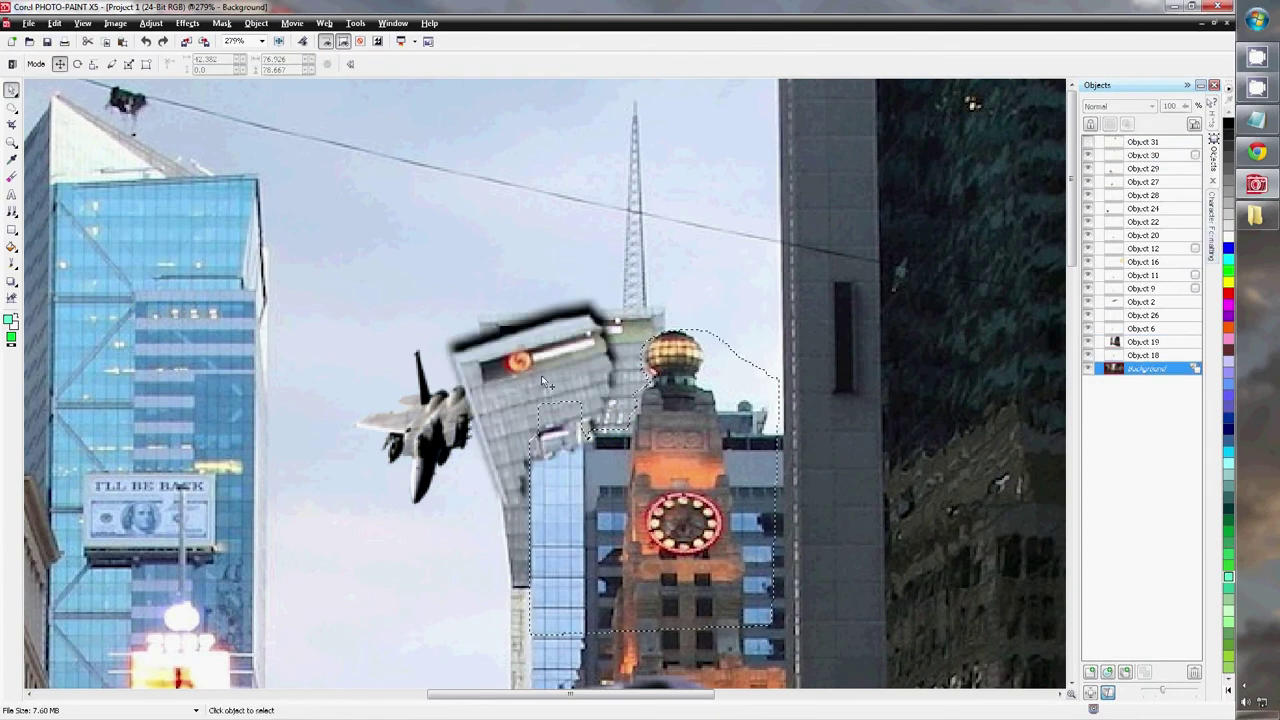
key(c)
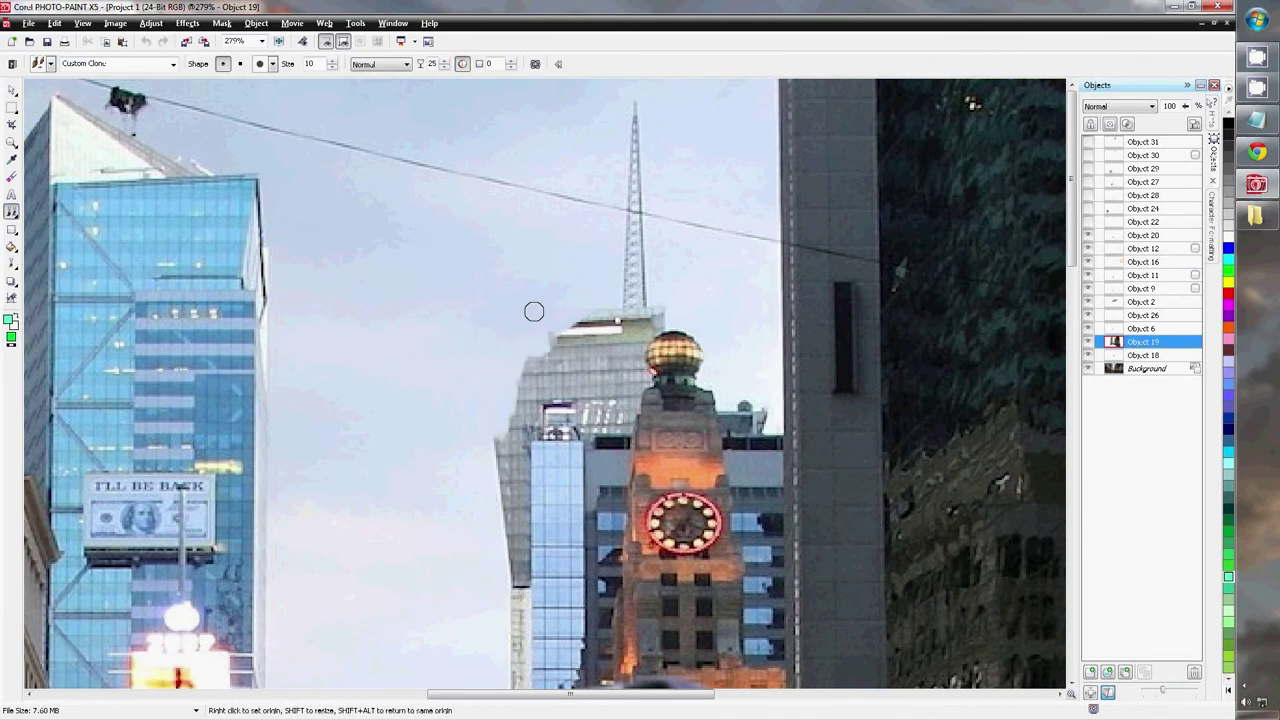
click(11, 263)
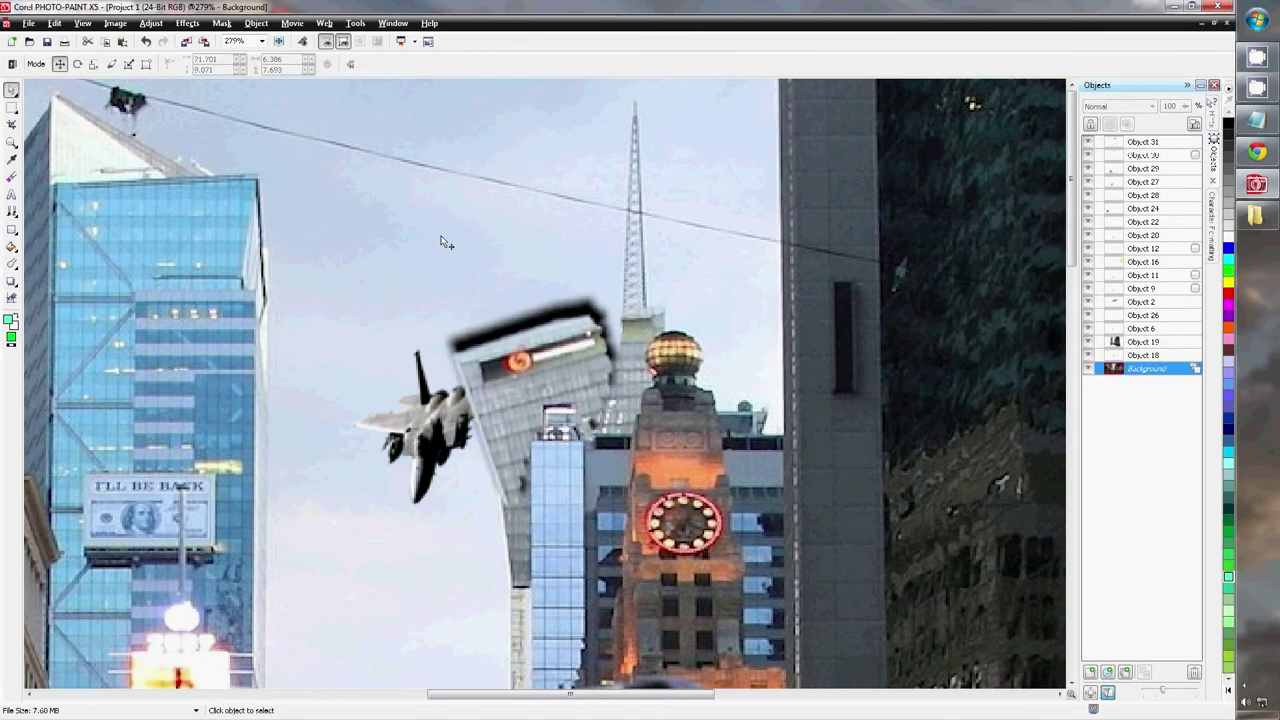
click(260, 41)
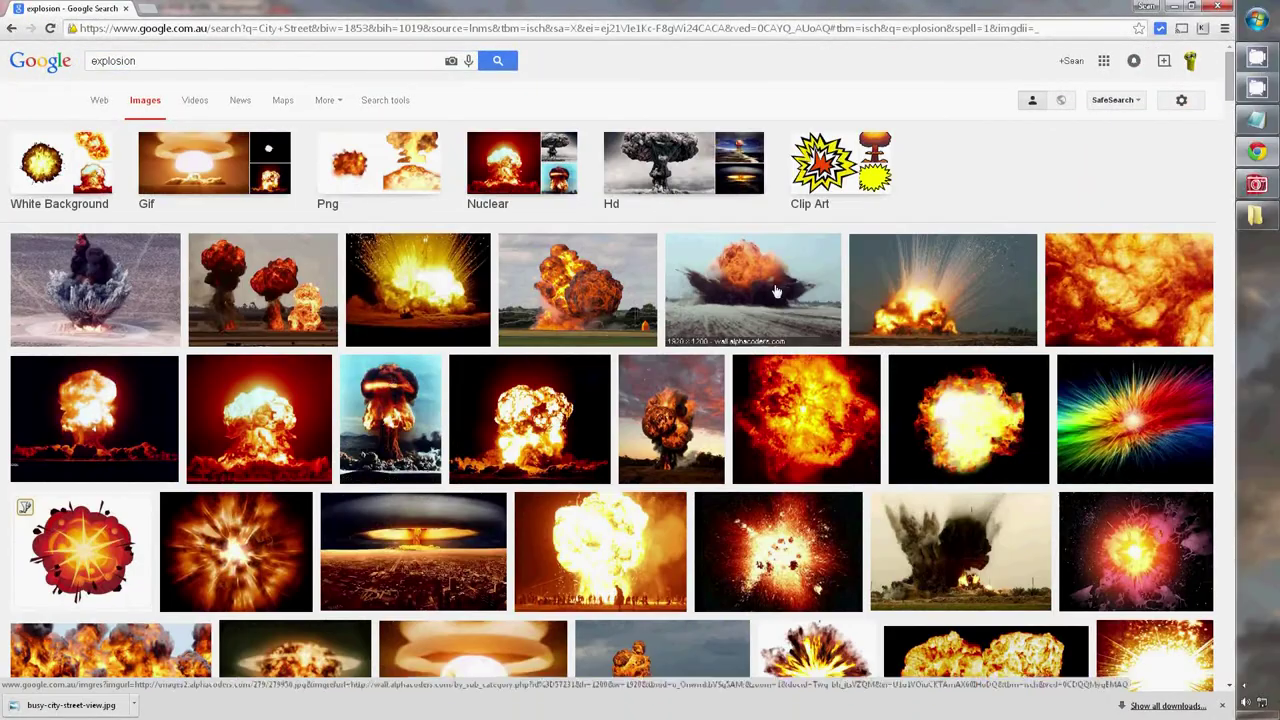
Shrink the explosion onto the broken skyscraper top, then brighten and slightly enlarge the big UFO
click(776, 291)
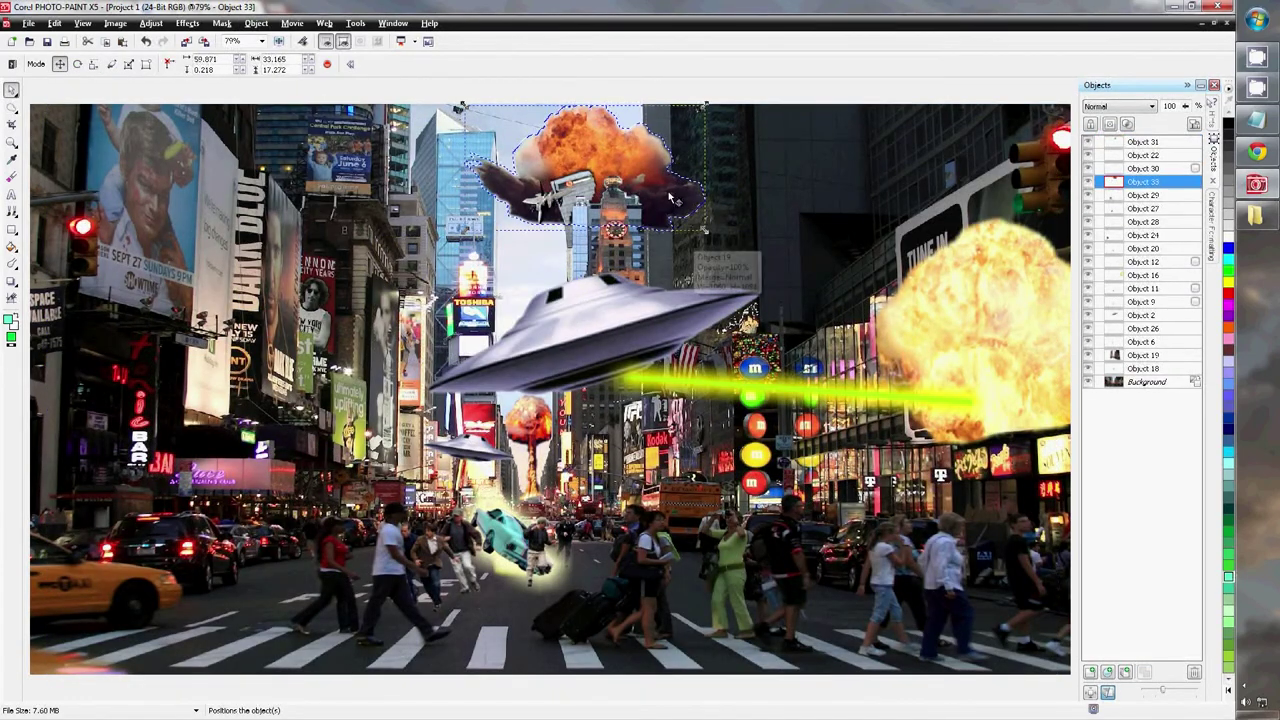
drag(673, 198, 588, 196)
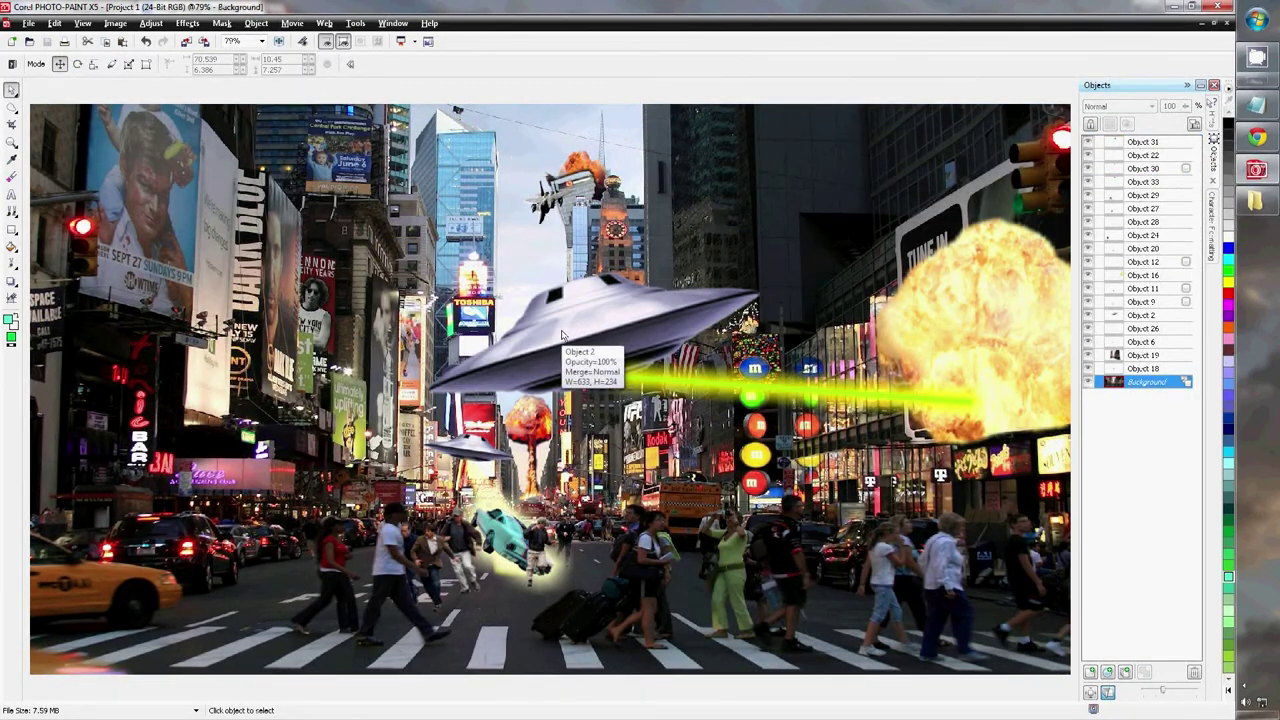
click(585, 360)
key(ctrl+b)
click(266, 220)
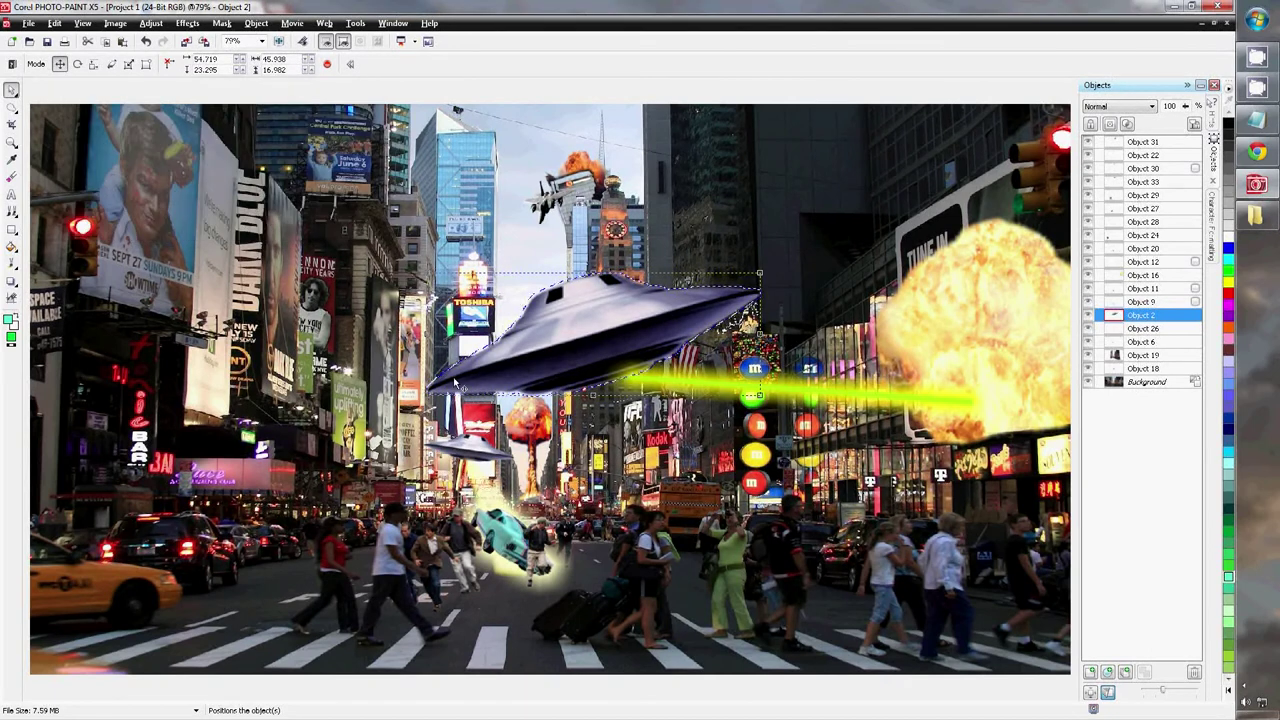
drag(456, 382, 414, 398)
click(1145, 382)
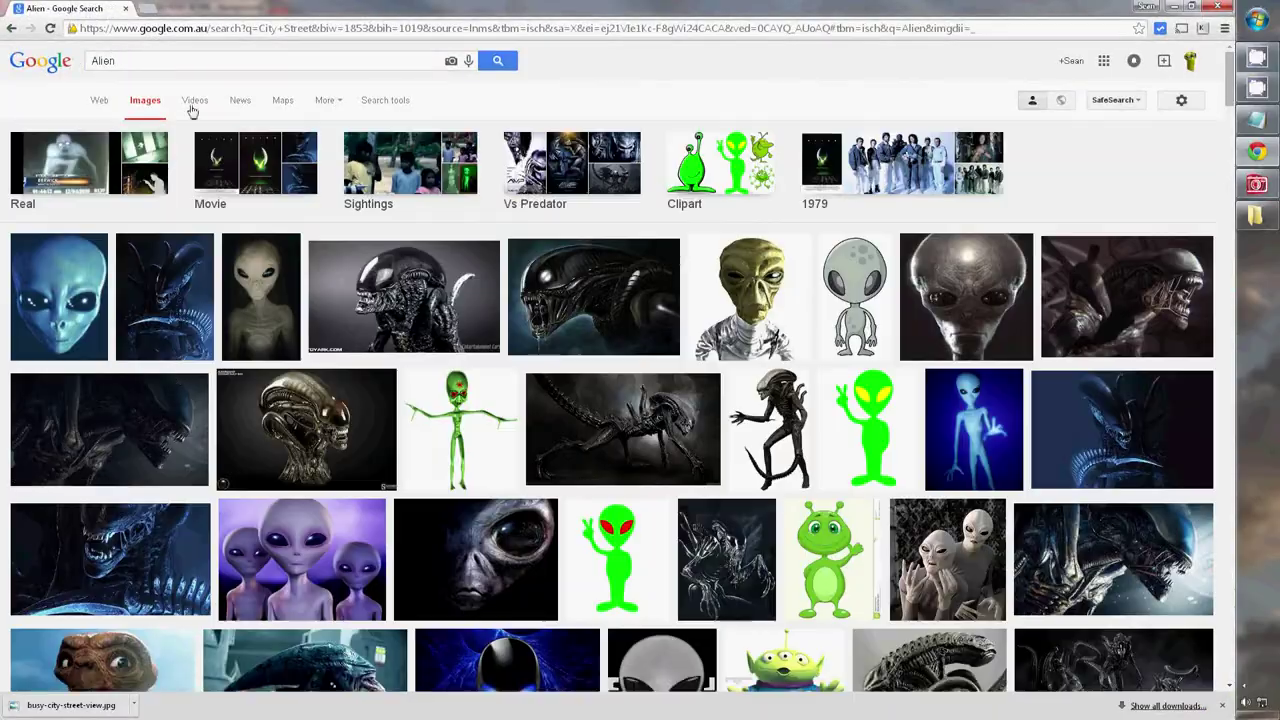
scroll(258, 254, down, 5)
Scroll the Google Images alien results and preview the Blue Alien Creature picture
scroll(258, 254, down, 5)
scroll(258, 254, down, 5)
scroll(258, 254, down, 5)
scroll(258, 254, down, 5)
click(590, 343)
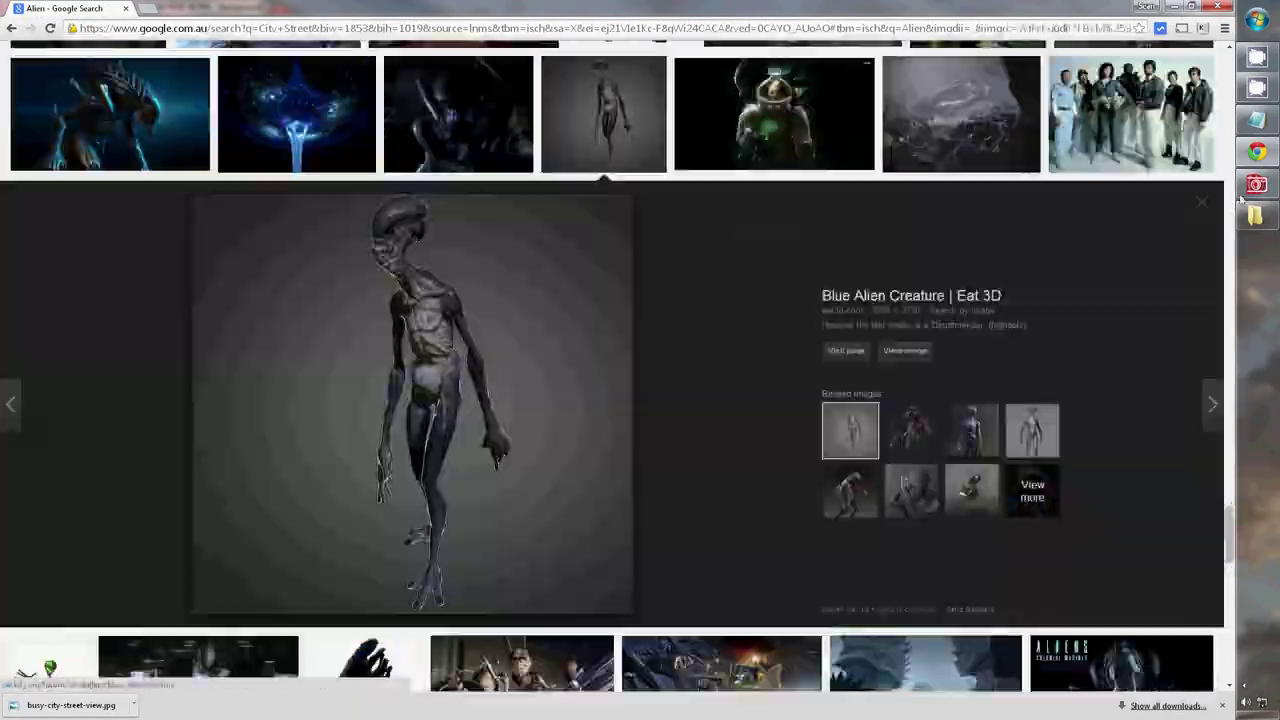
scroll(292, 515, down, 5)
scroll(292, 515, down, 5)
scroll(292, 515, down, 5)
scroll(292, 515, down, 5)
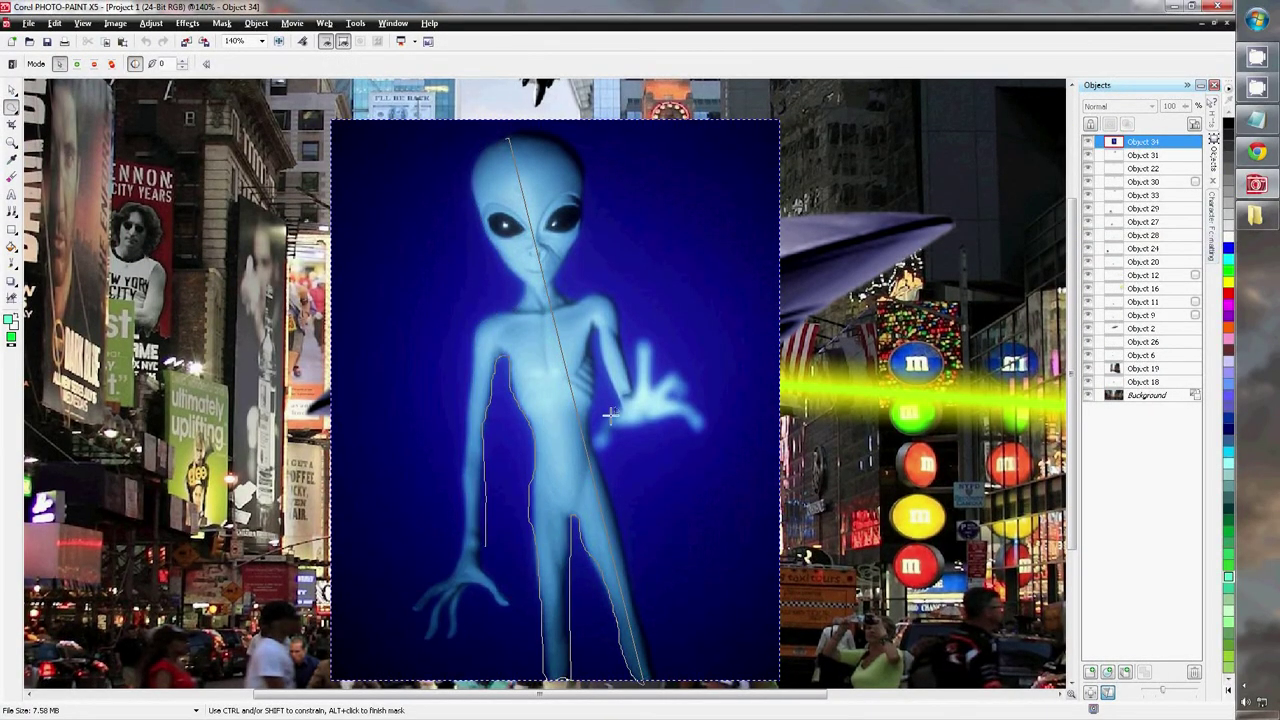
Finish the lasso outline around the blue alien from its foot, then select Object 39
click(640, 672)
scroll(507, 117, down, 2)
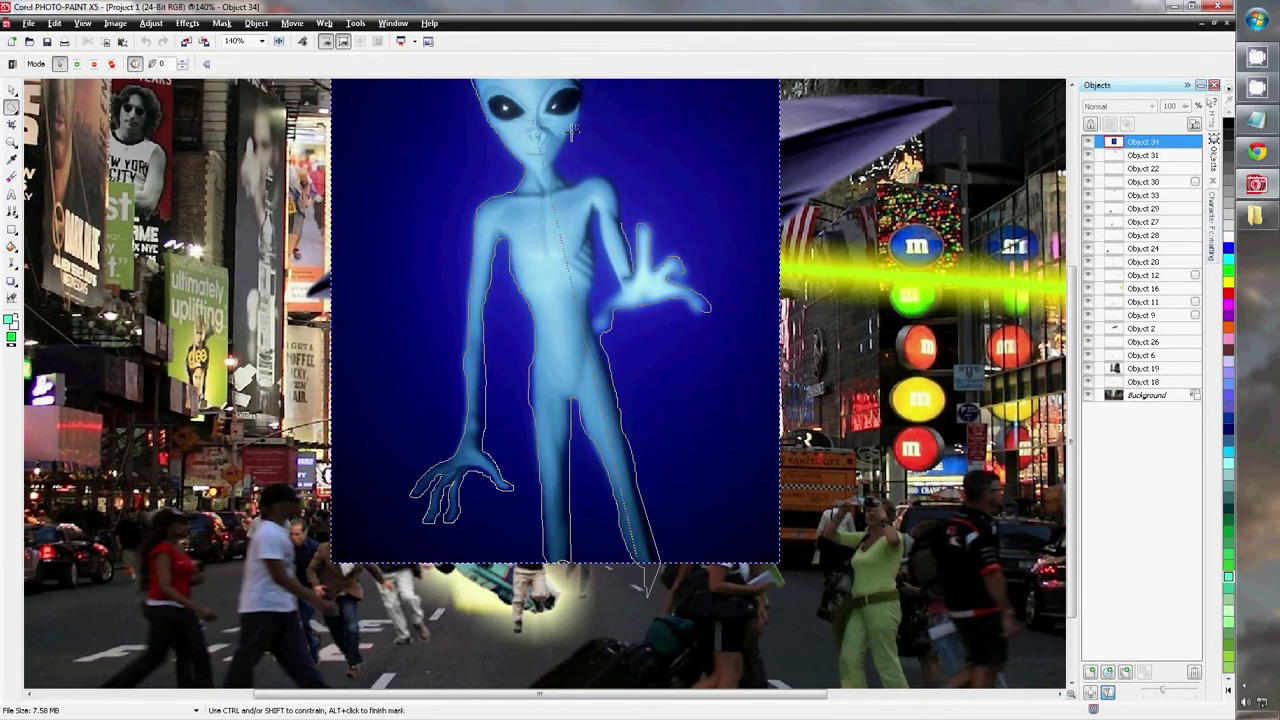
scroll(572, 130, up, 2)
scroll(572, 130, up, 1)
double_click(610, 432)
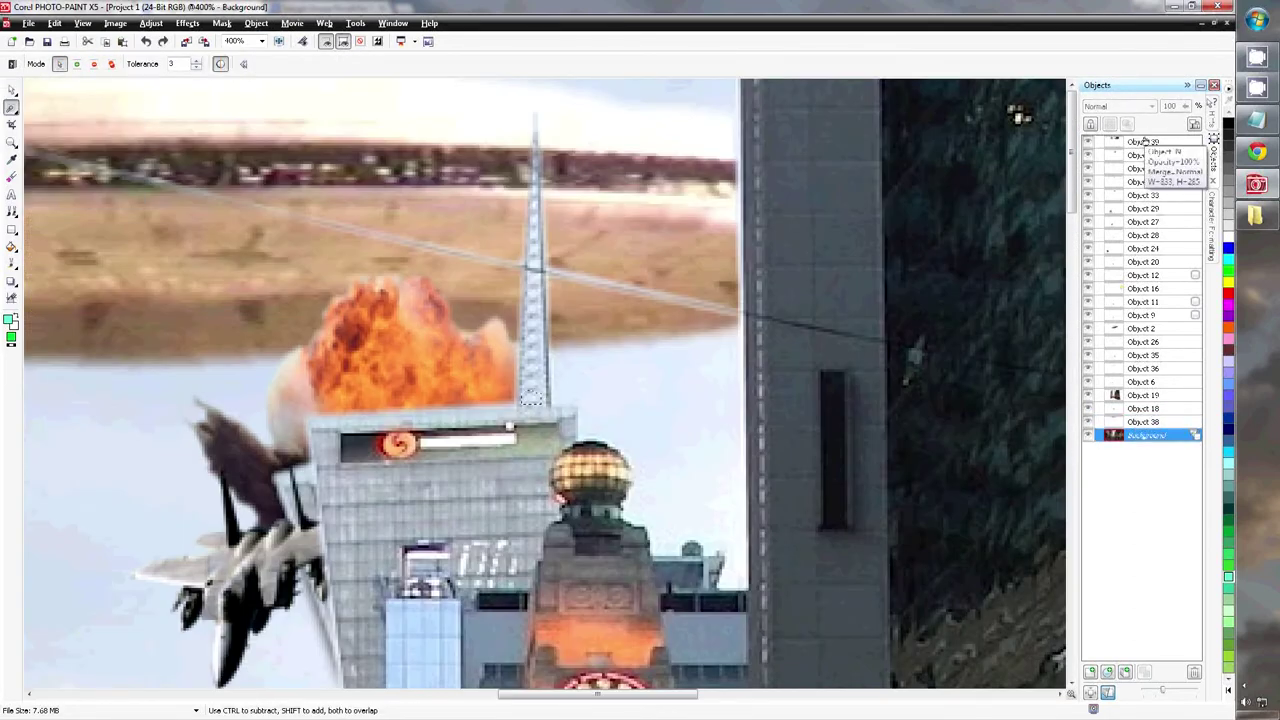
click(1144, 141)
Undo the extra tower mask and zoom in closely to re-mask the tower another way
click(531, 368)
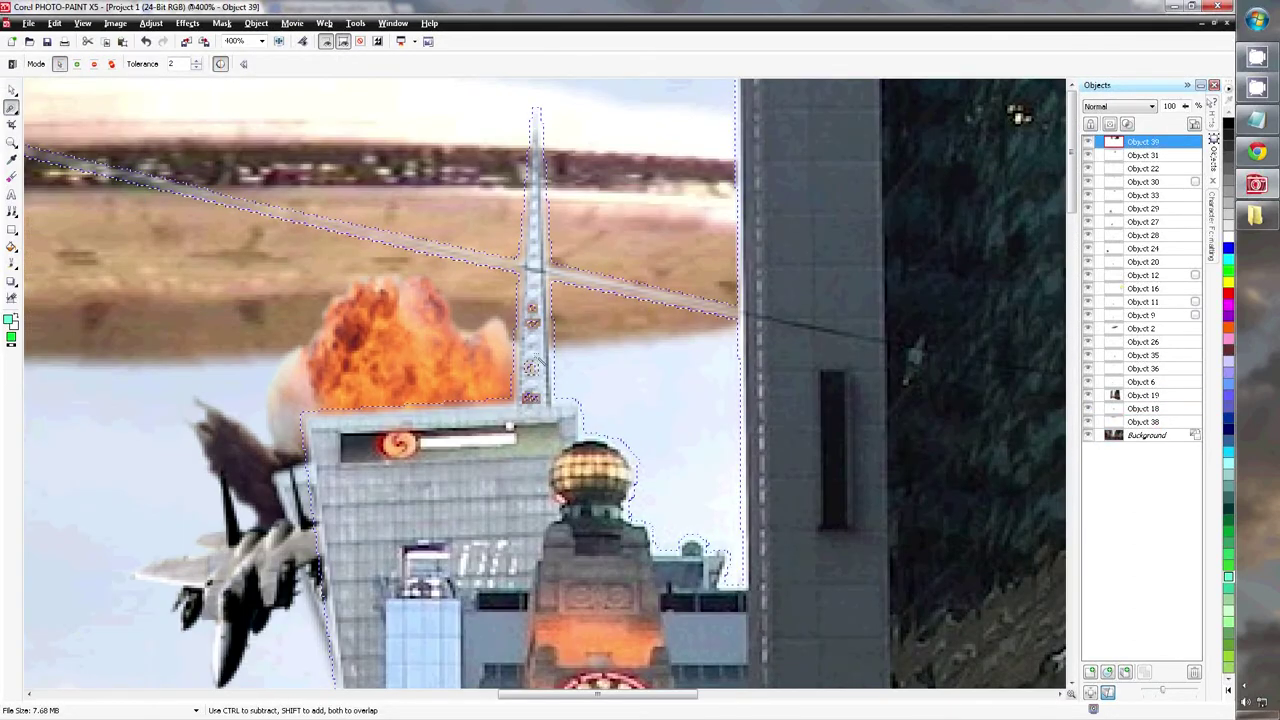
key(ctrl+z)
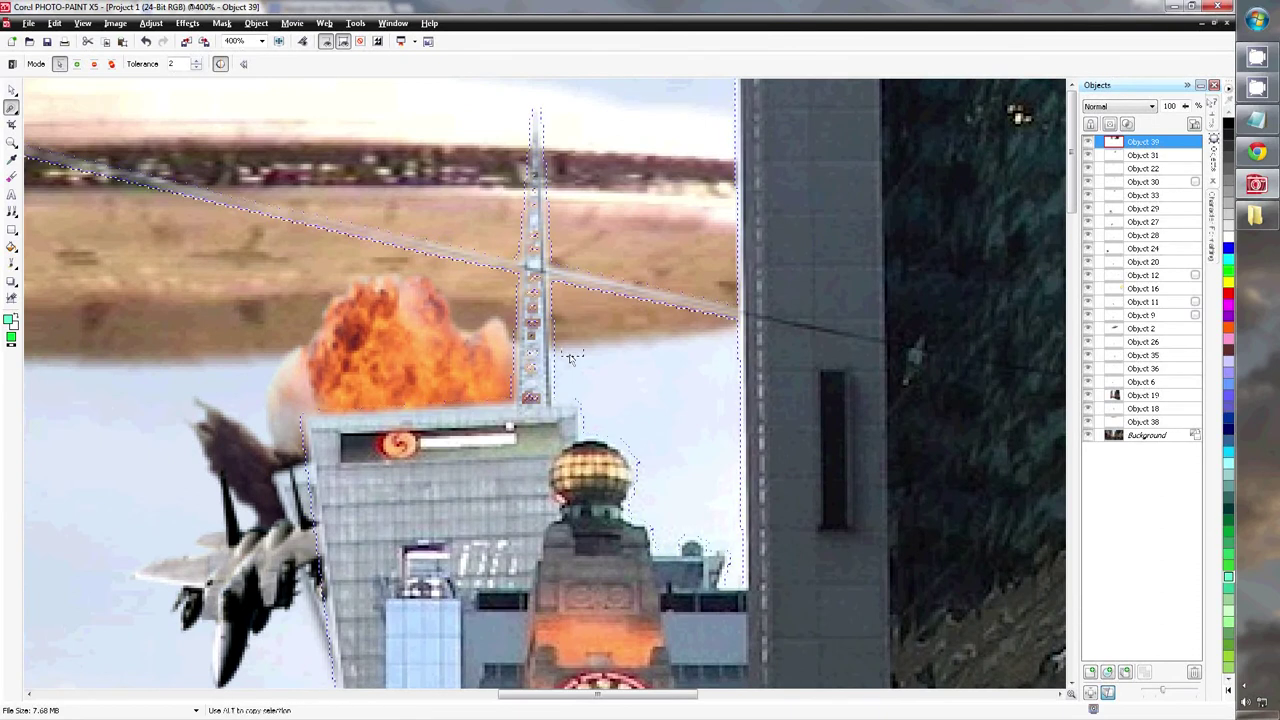
key(F4)
click(1144, 435)
scroll(590, 465, up, 5)
click(12, 107)
click(60, 106)
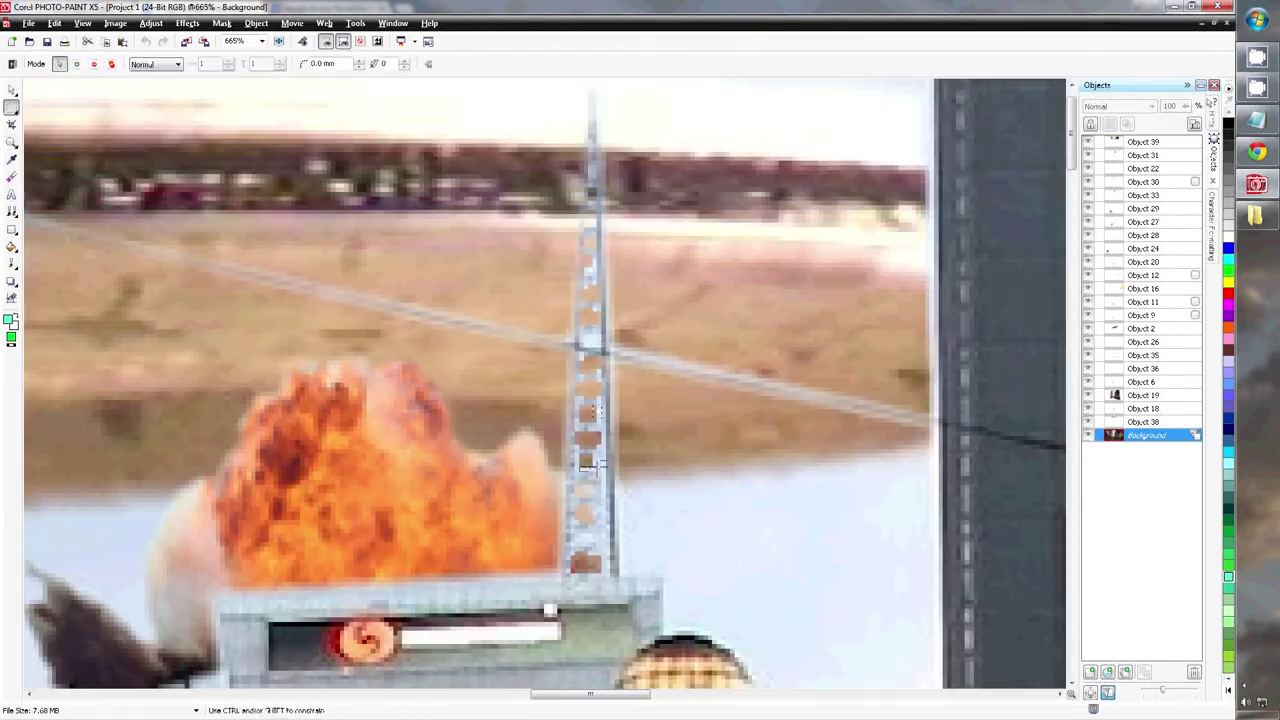
Mask Object 39's tower and cable, dismiss the warning, then return to the browser's UFO results
click(1143, 141)
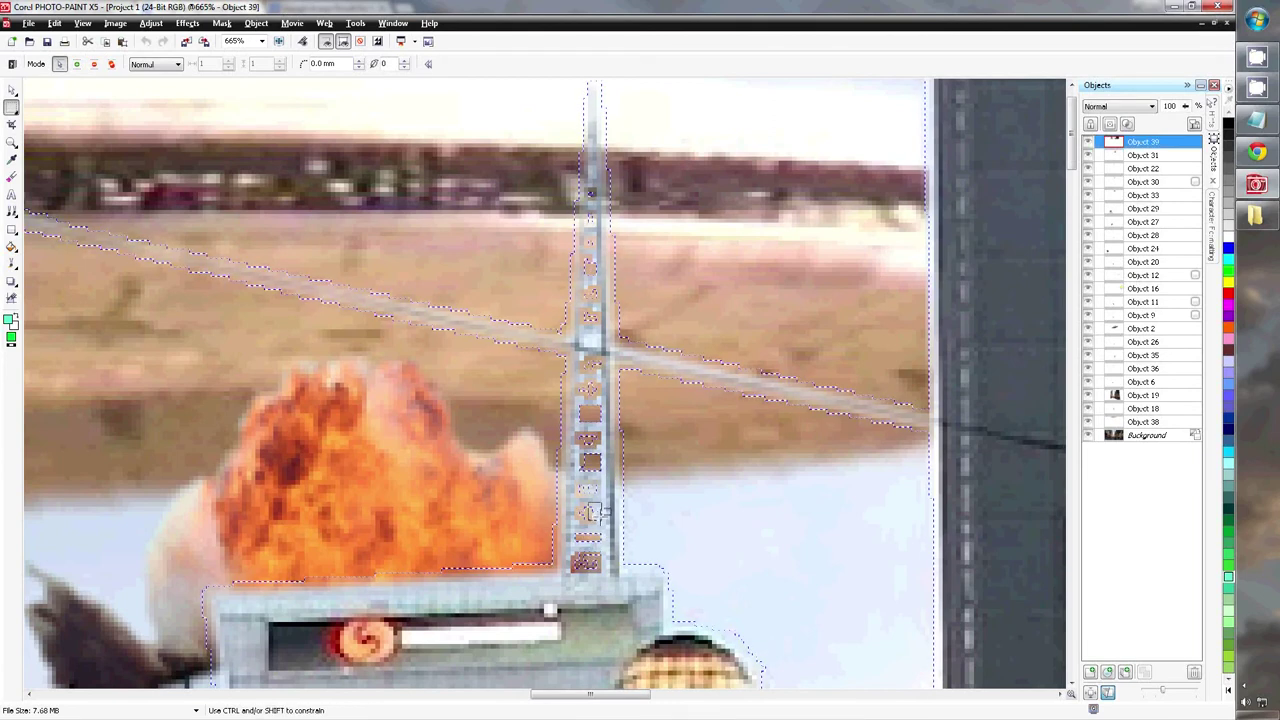
click(603, 346)
key(Return)
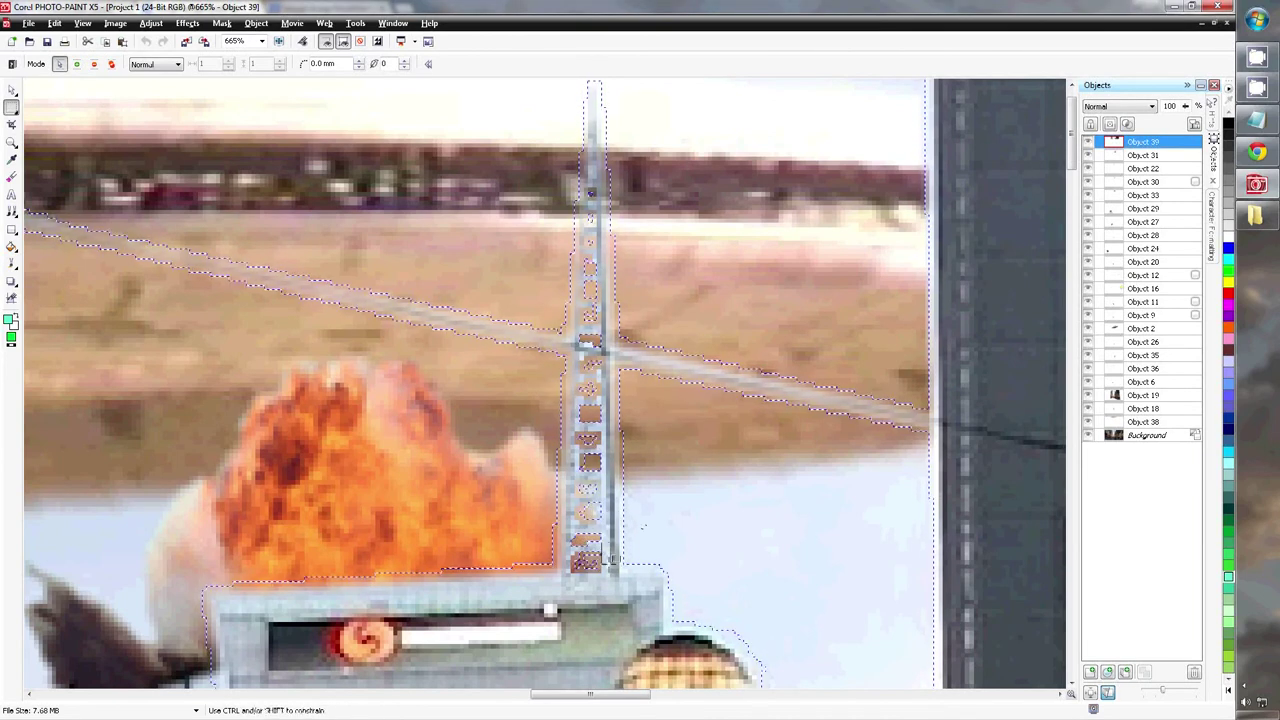
key(F4)
click(1144, 435)
click(1257, 151)
scroll(1232, 90, down, 10)
Search Google Images for 'crashed car' and paste a wrecked-car picture into the composite
scroll(1232, 90, up, 15)
triple_click(260, 60)
text(crashed car)
key(Return)
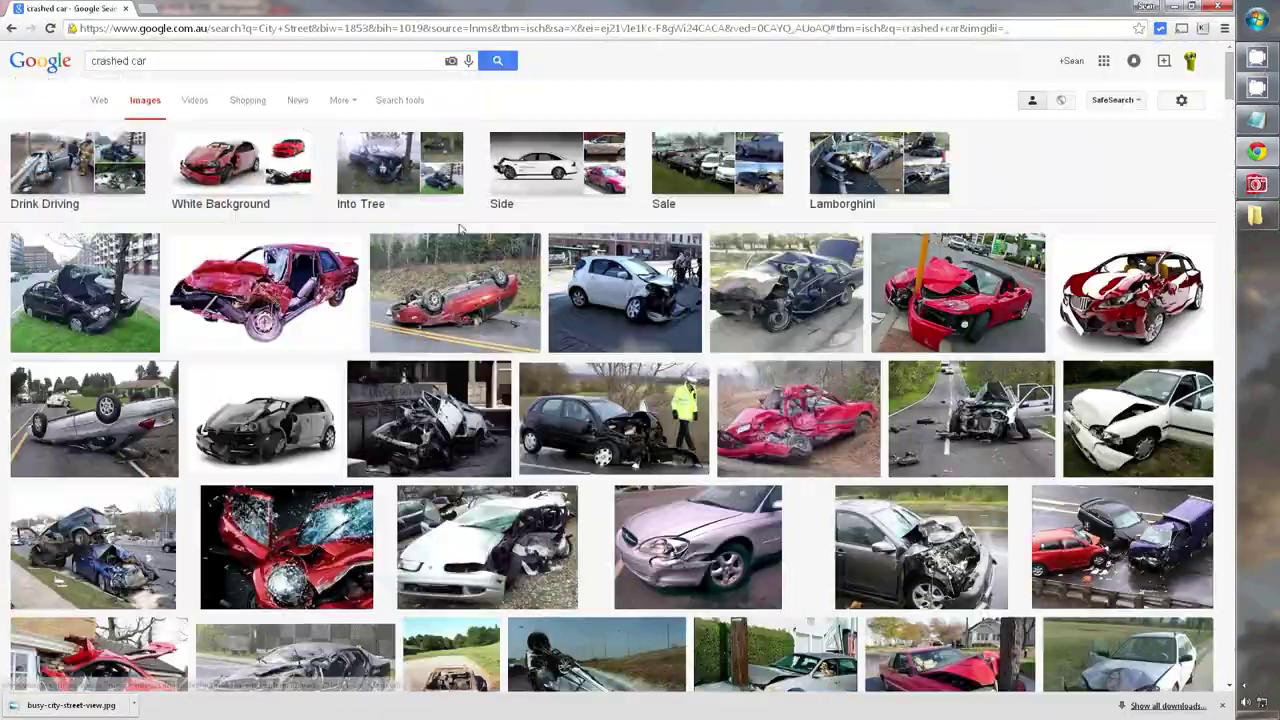
click(455, 292)
right_click(357, 329)
click(414, 451)
click(1257, 184)
key(ctrl+v)
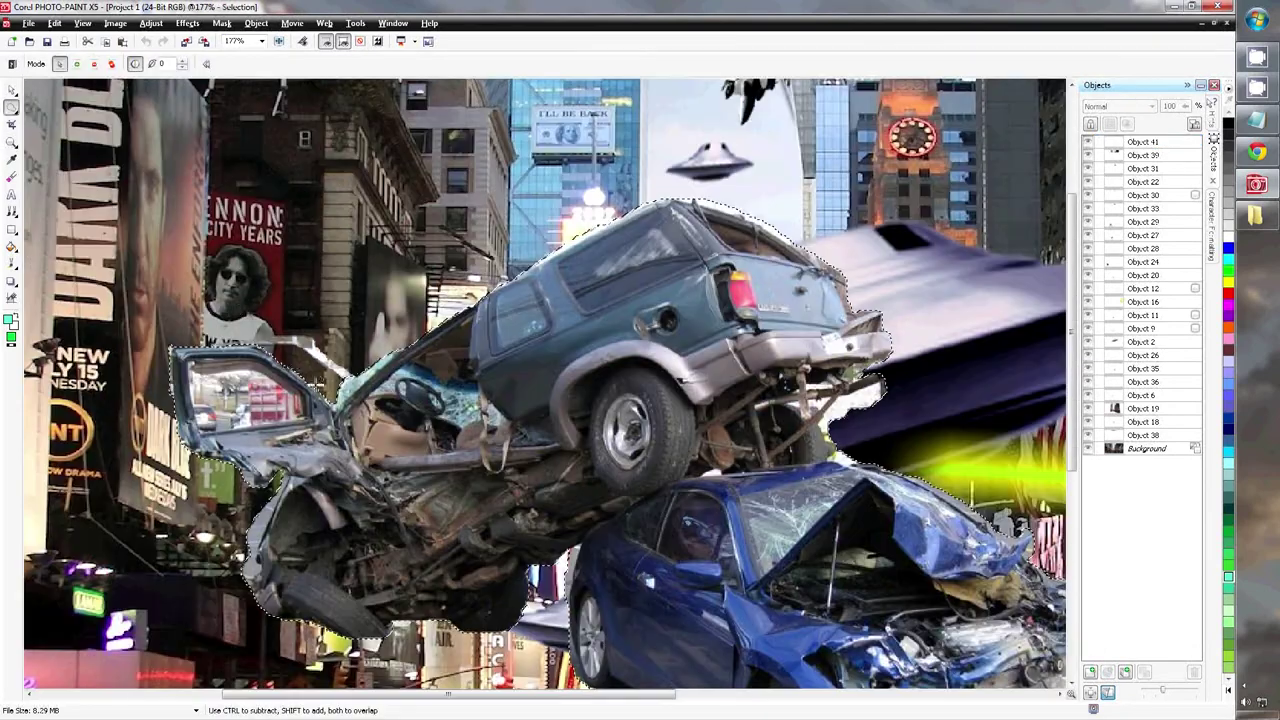
Delete the masked window reflection from the cars, view at 100%, and select the car object
key(Delete)
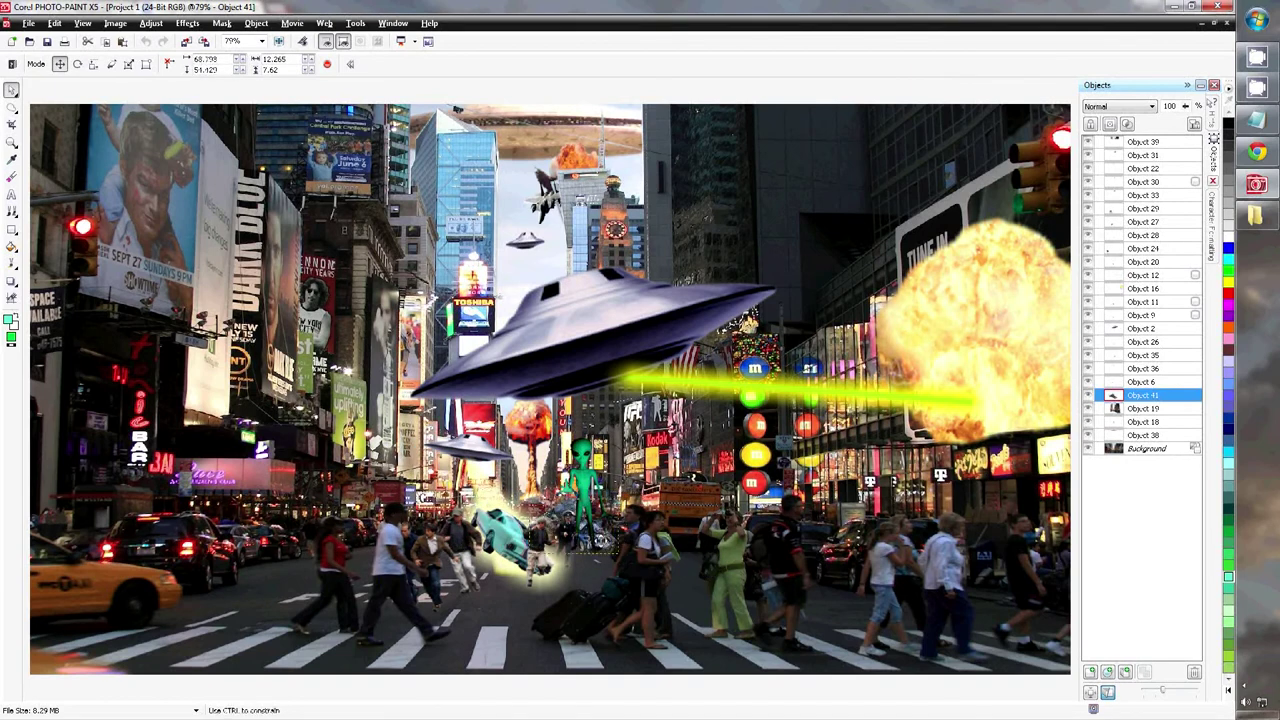
key(ctrl+1)
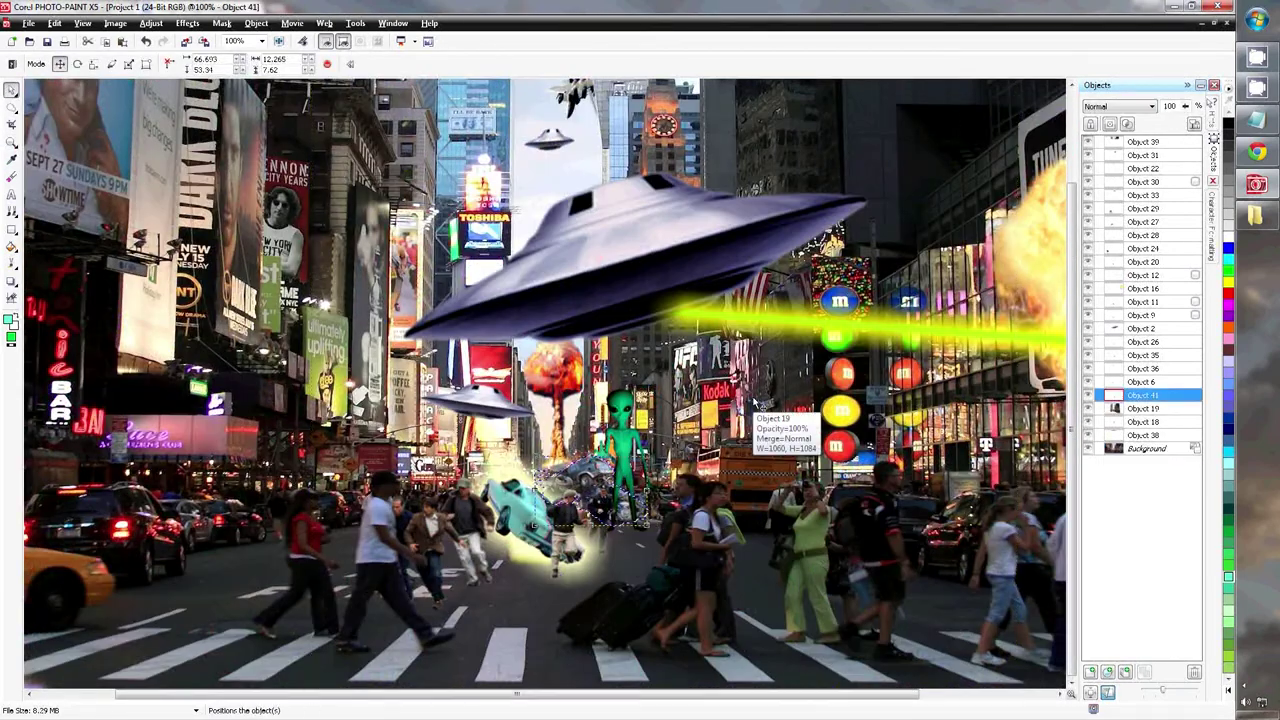
click(187, 590)
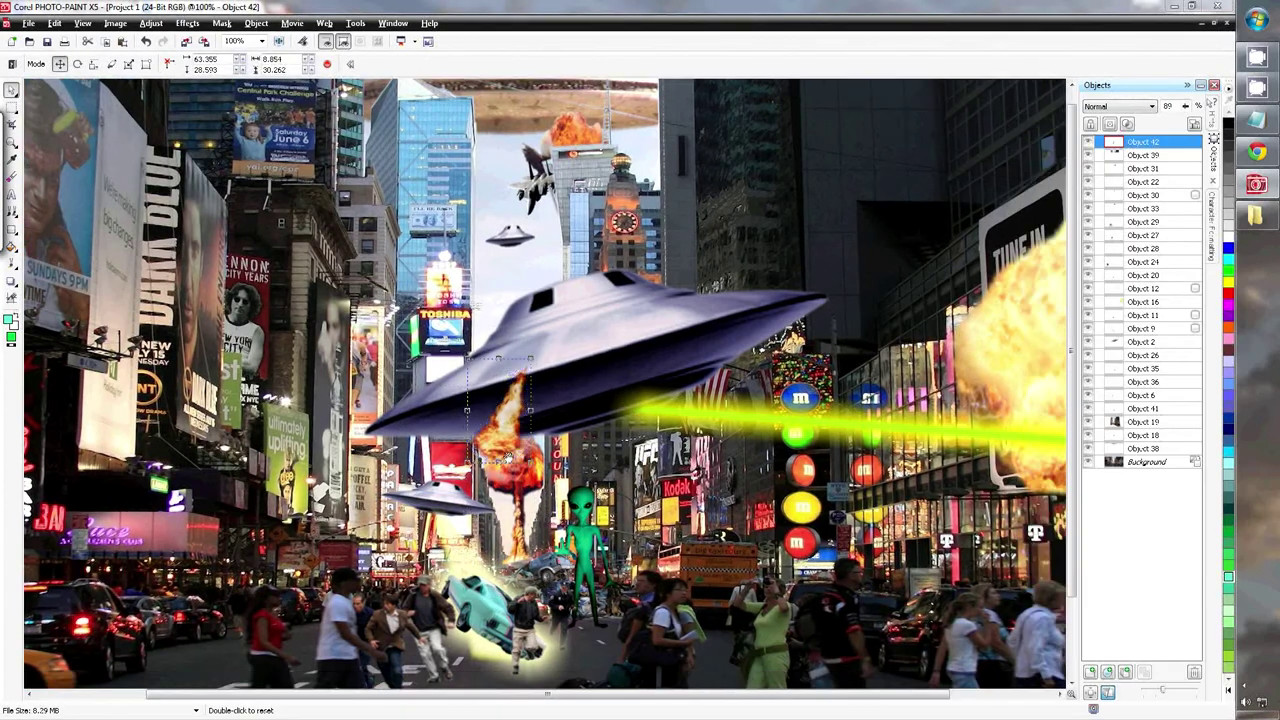
Lower the fireball toward the street near the alien and stack Object 42 above Object 41
drag(505, 445, 546, 600)
click(550, 595)
mouse_move(1150, 268)
mouse_down()
mouse_move(1155, 382)
mouse_move(1140, 350)
mouse_up()
scroll(570, 620, up, 5)
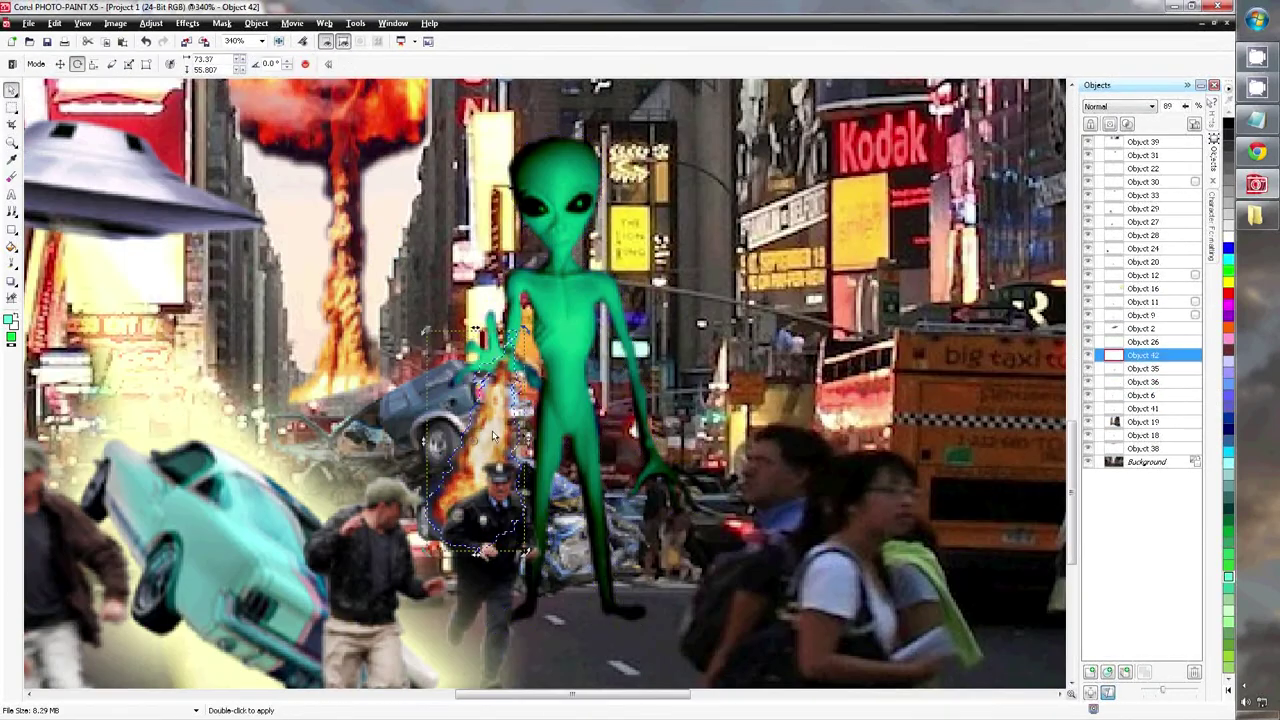
key(F4)
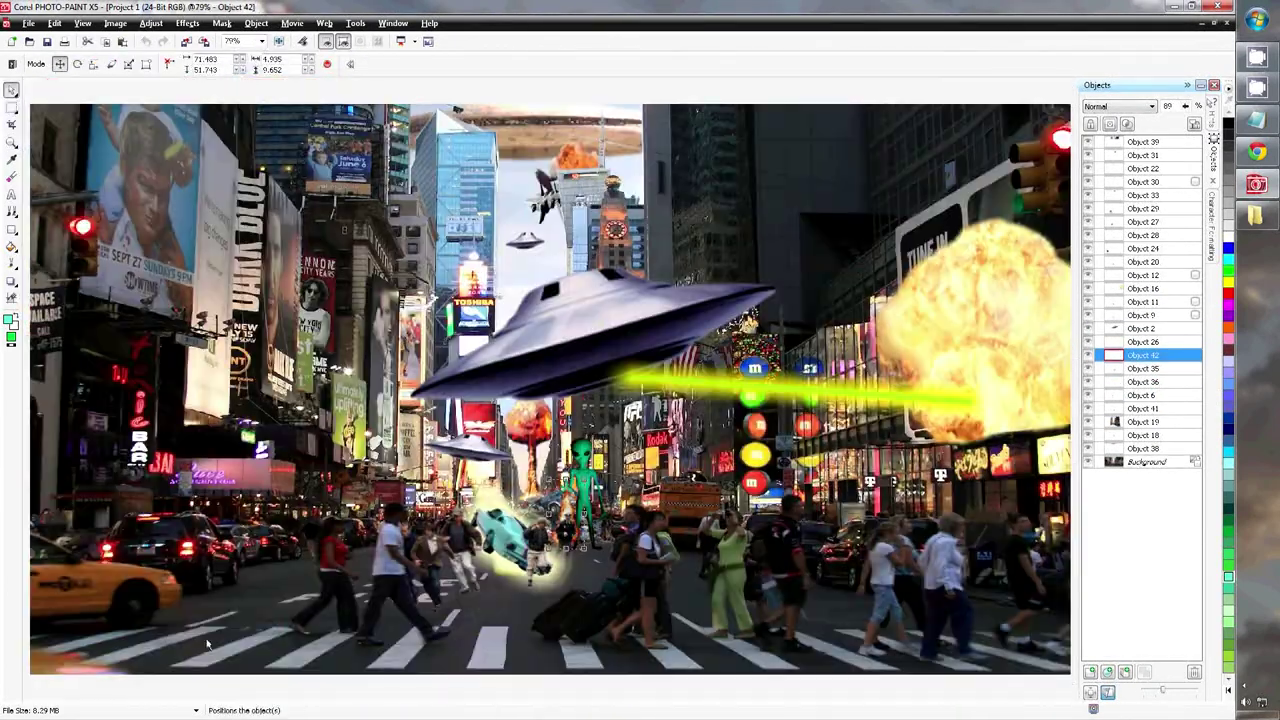
click(257, 265)
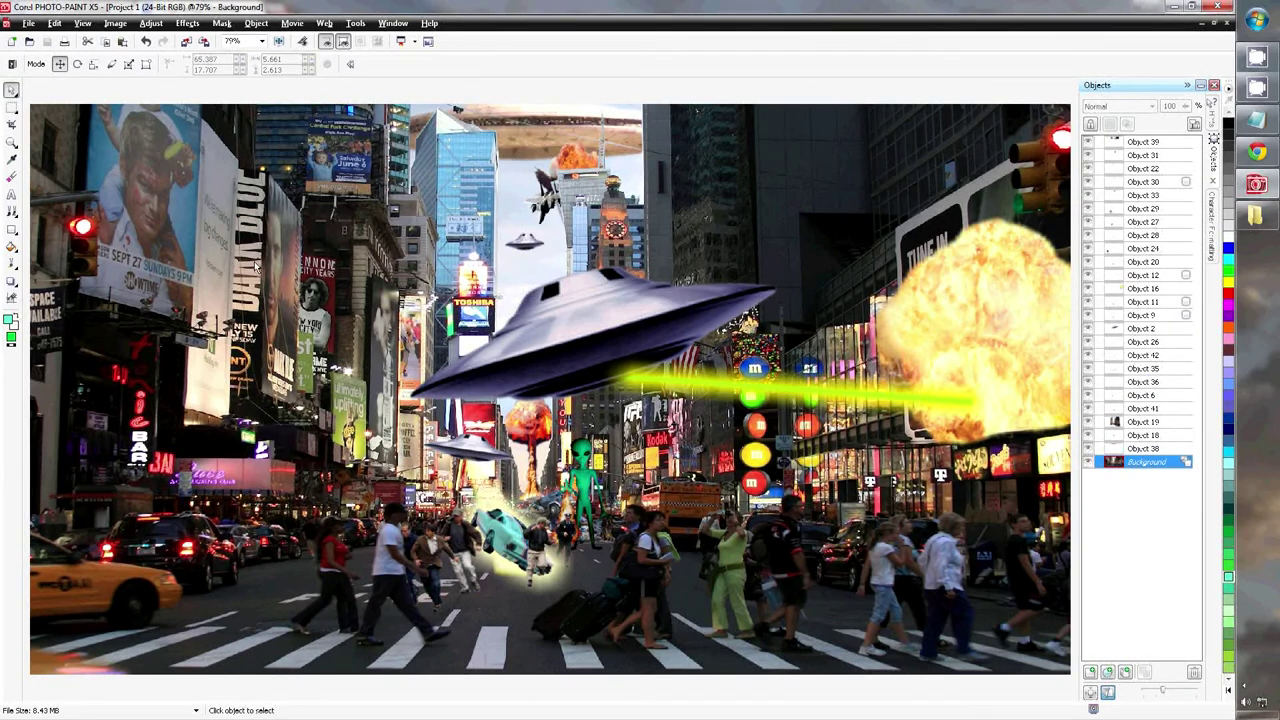
Duplicate the small flying saucer twice and select the newest copy for rotating
click(540, 237)
key(ctrl+d)
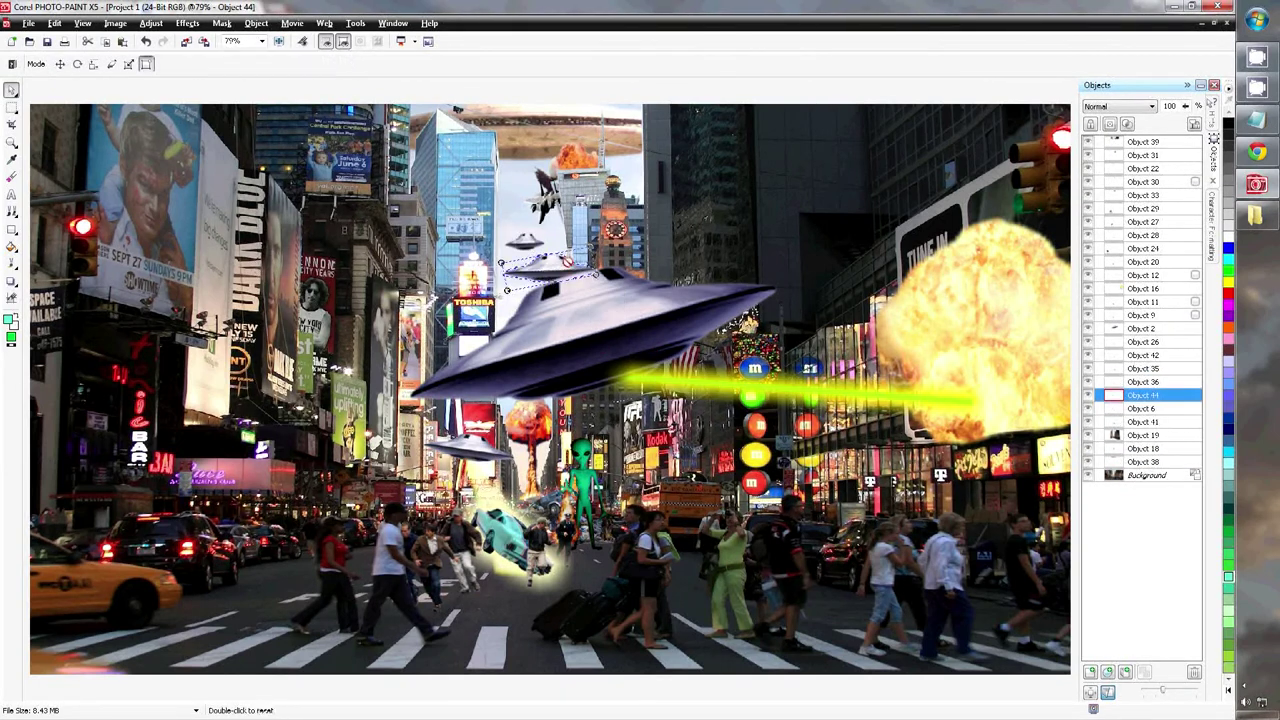
key(Tab)
key(Tab)
key(Tab)
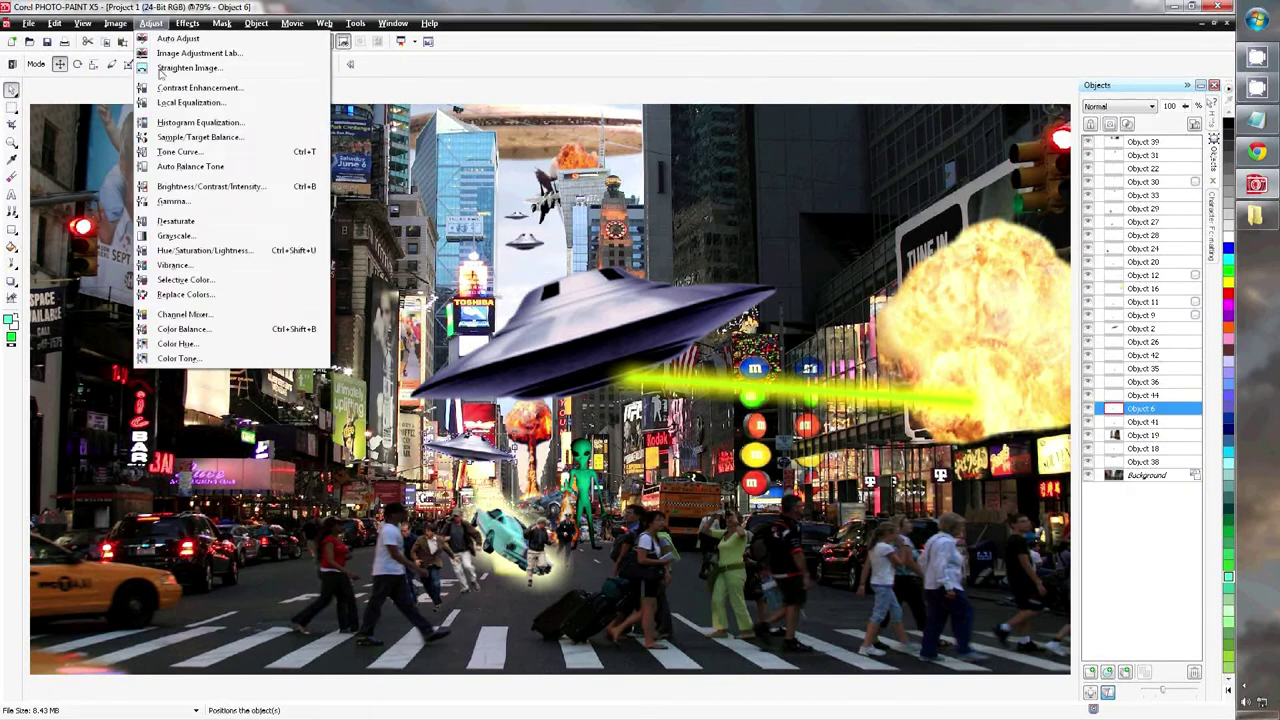
key(Tab)
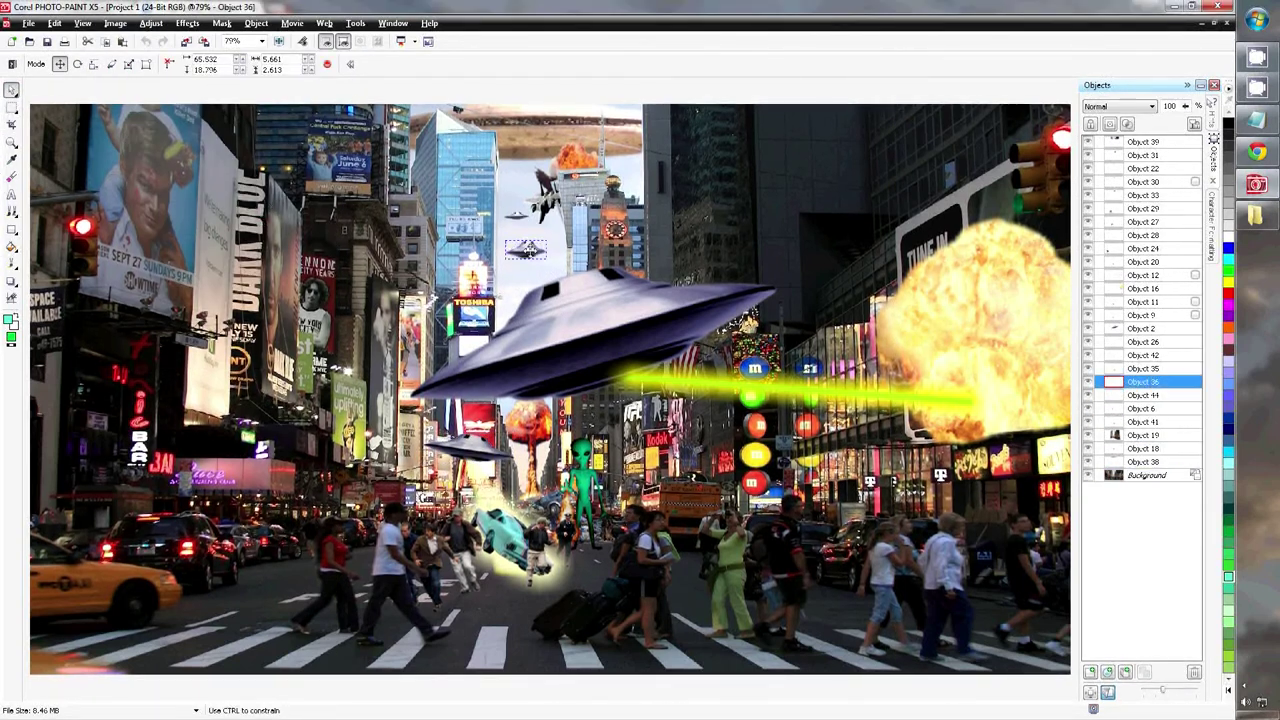
click(527, 246)
key(ctrl+d)
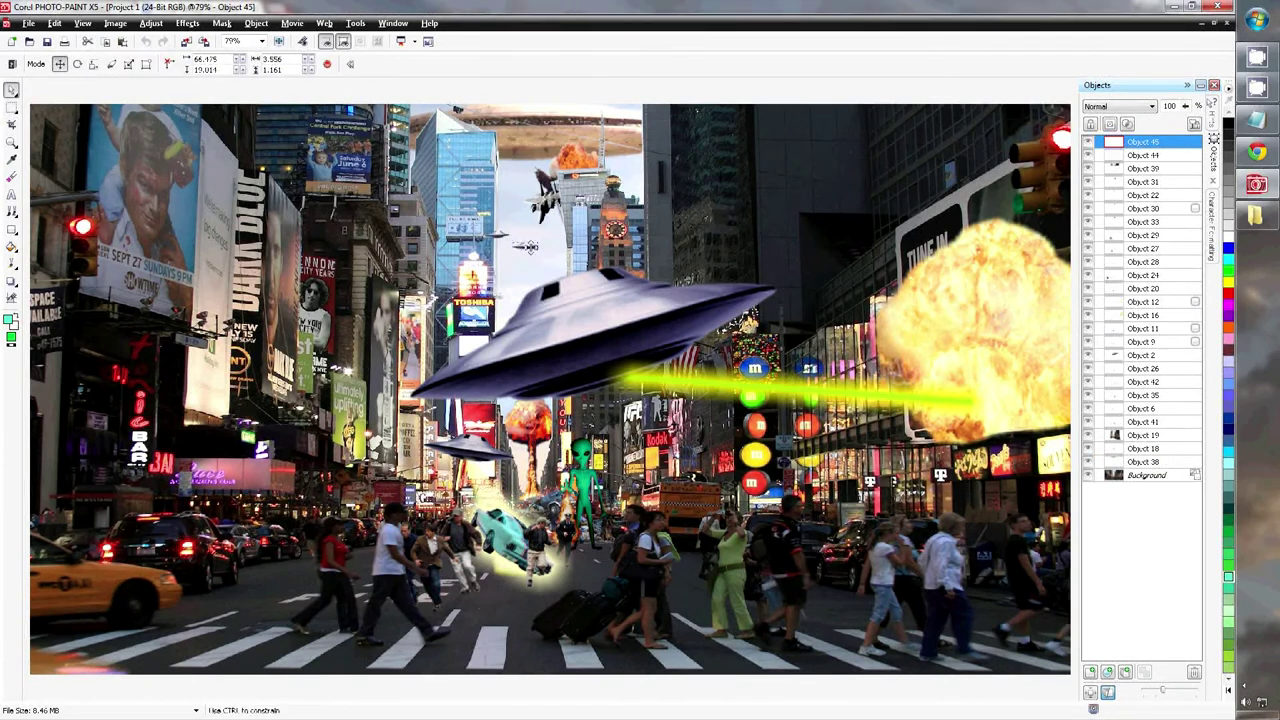
click(527, 250)
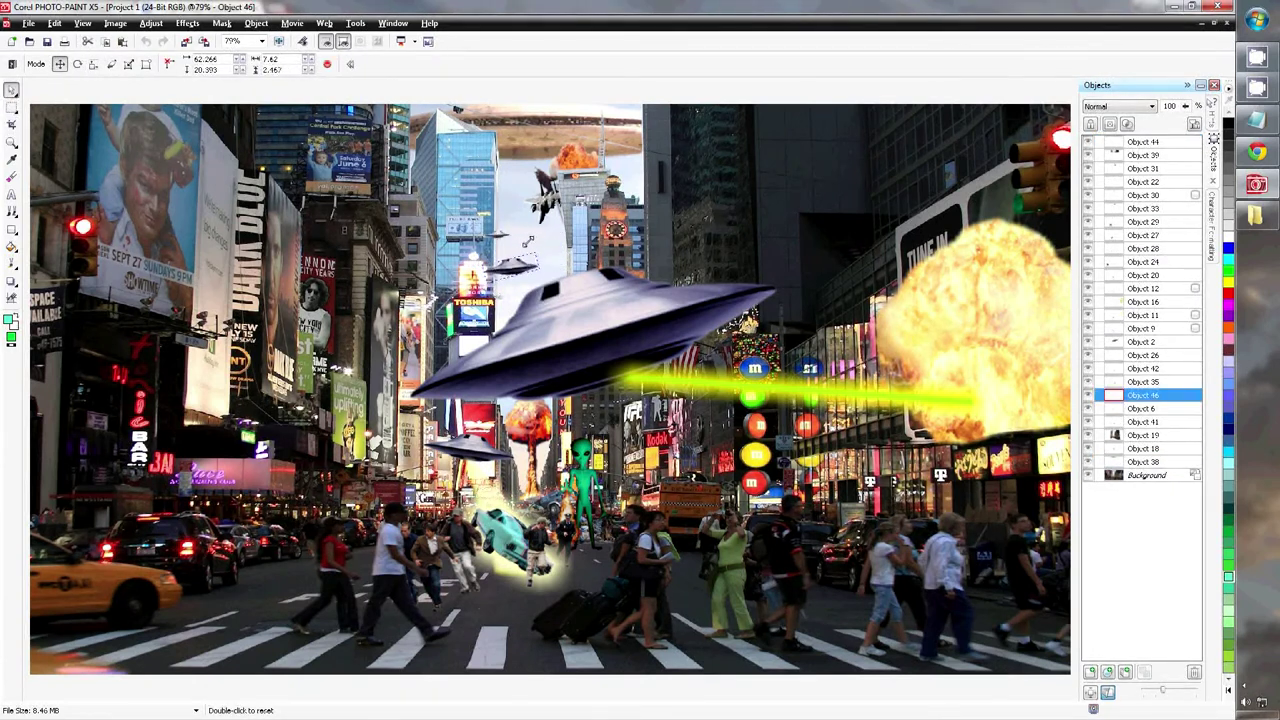
scroll(340, 545, up, 5)
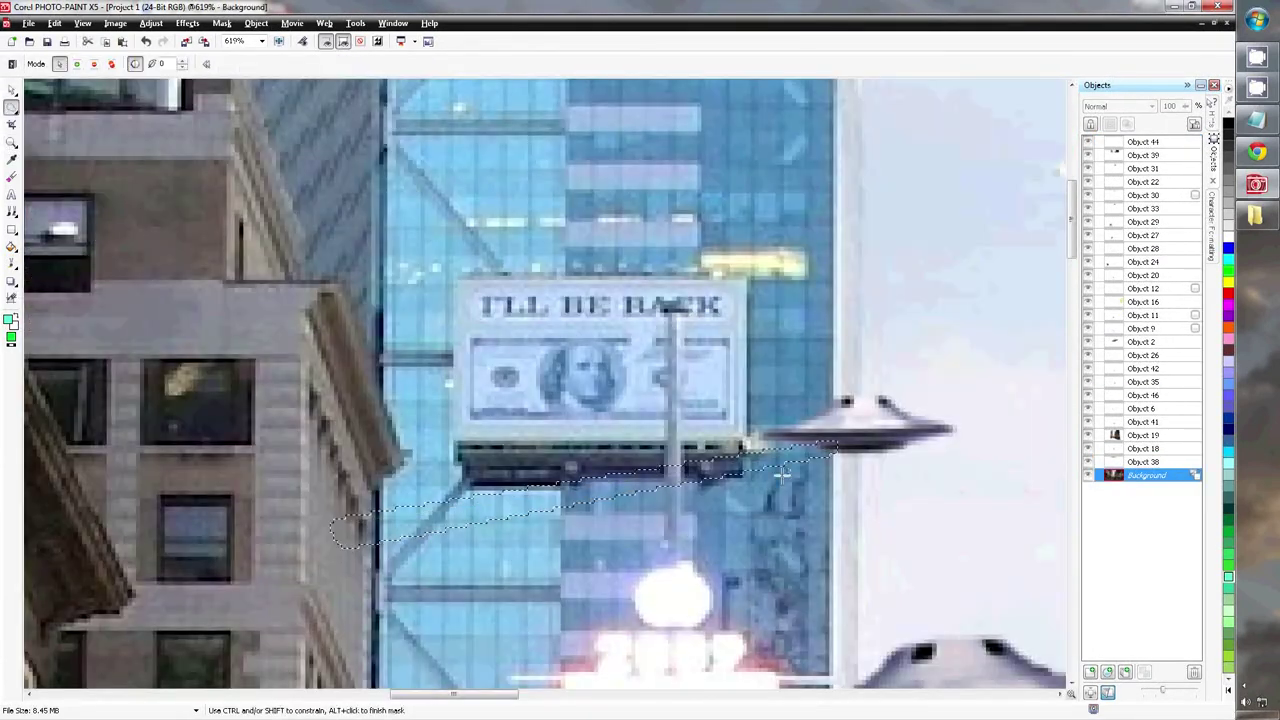
Turn the masked beam into an object and raise its intensity to 57
key(ctrl+Up)
click(151, 23)
click(200, 140)
drag(255, 171, 280, 175)
click(254, 213)
Give the laser beam a green Medium Glow drop shadow
click(11, 280)
click(110, 63)
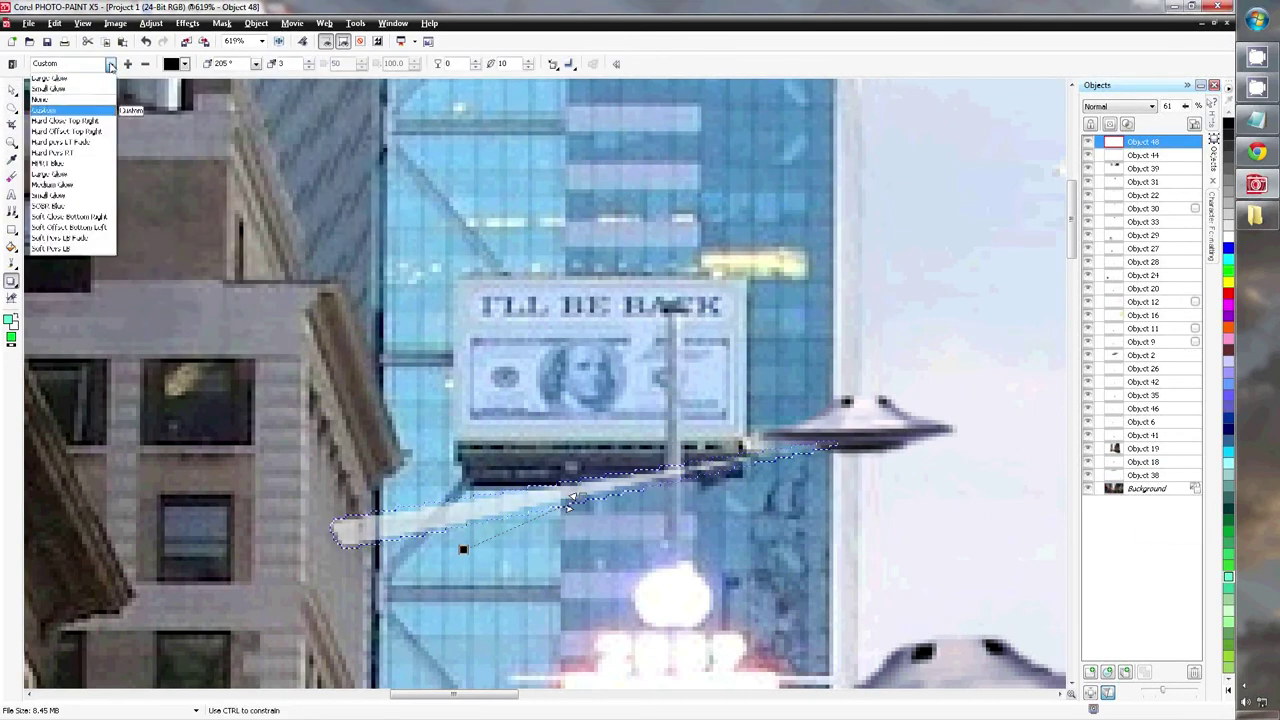
click(60, 115)
click(184, 63)
click(195, 115)
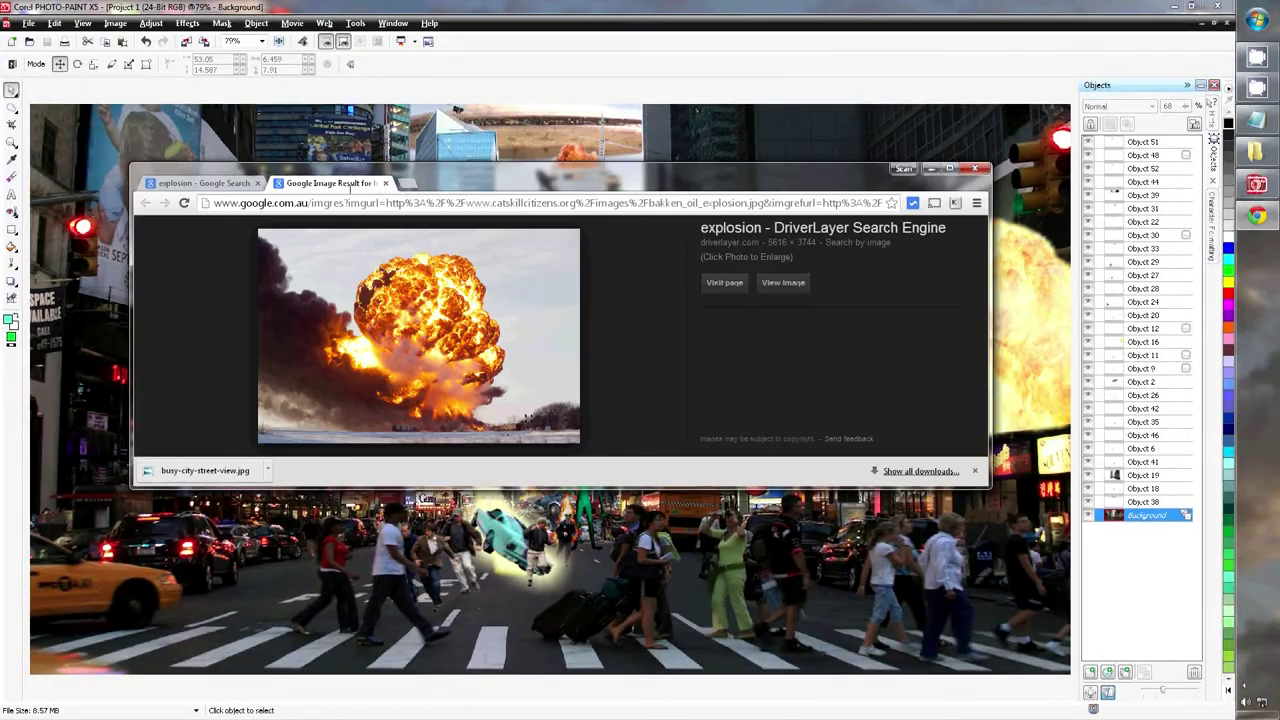
Paste the running-woman photo into the scene and lasso-trace around her
text(cared)
scroll(703, 570, down, 5)
scroll(703, 570, down, 5)
scroll(703, 570, down, 5)
scroll(703, 570, down, 5)
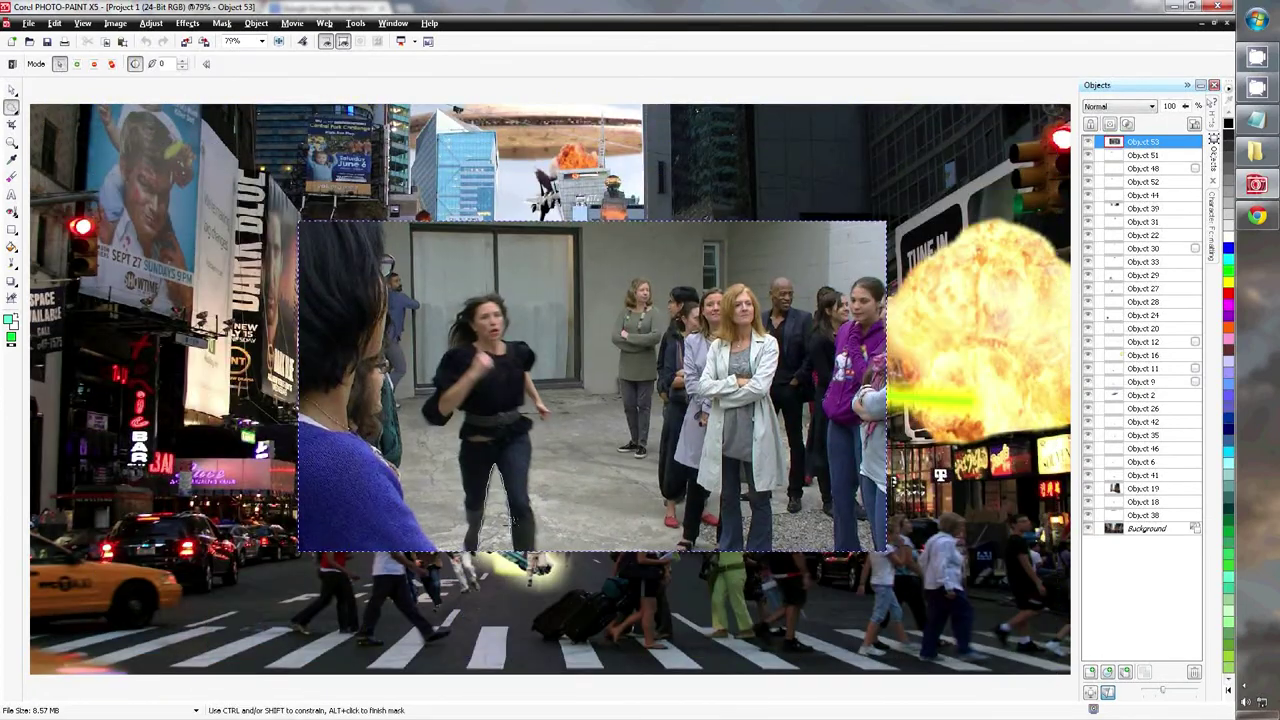
drag(525, 550, 537, 410)
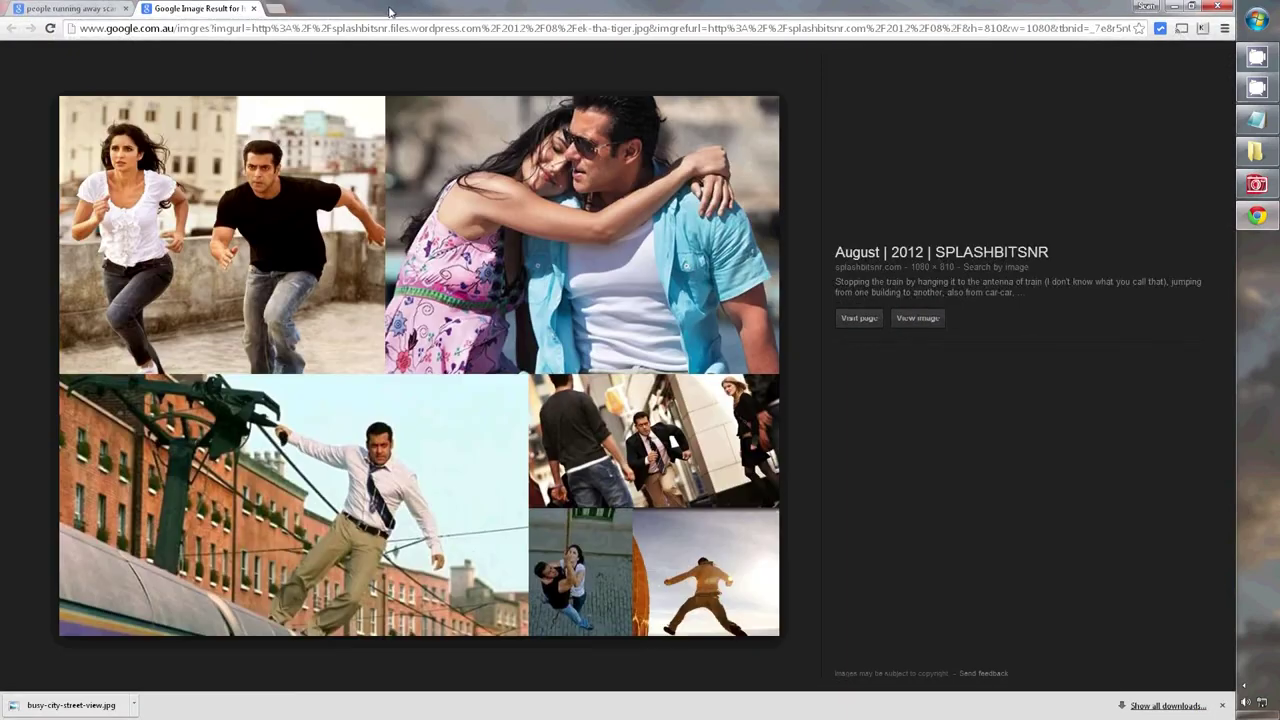
Copy the running couple photo for pasting into the composite
right_click(283, 208)
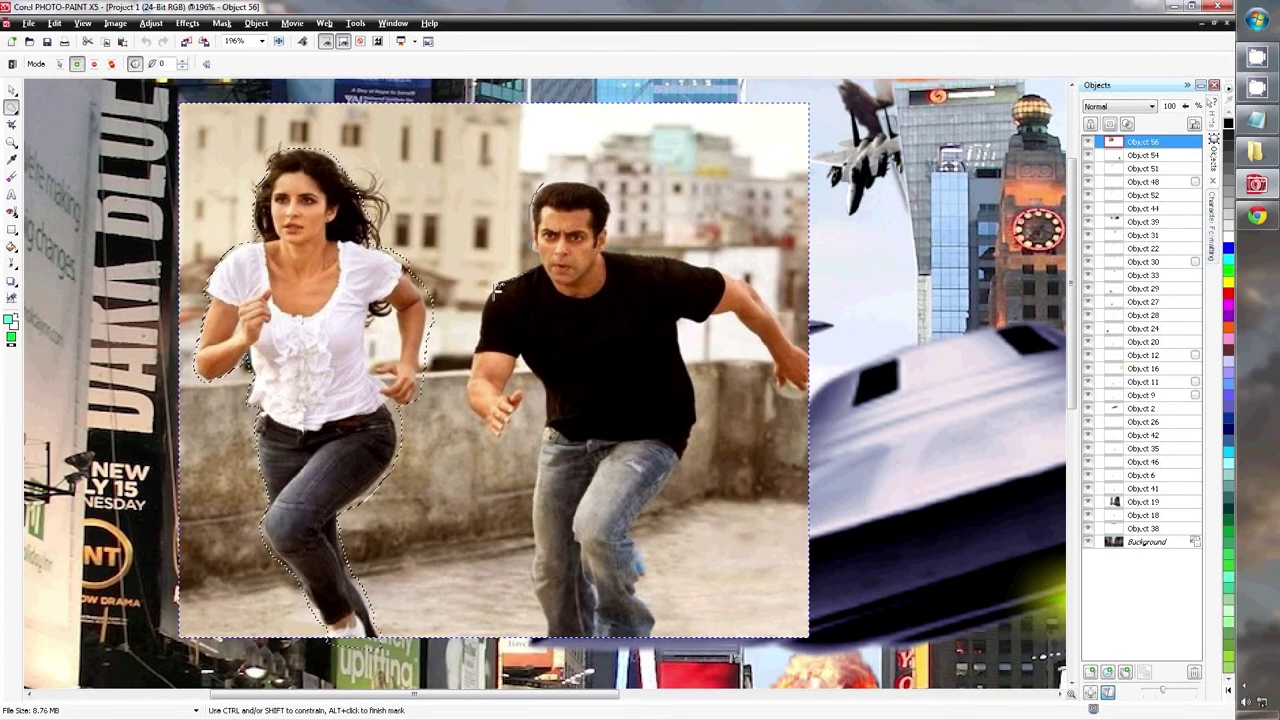
Freehand-mask the running woman and man, smearing the mask edges
drag(292, 568, 572, 172)
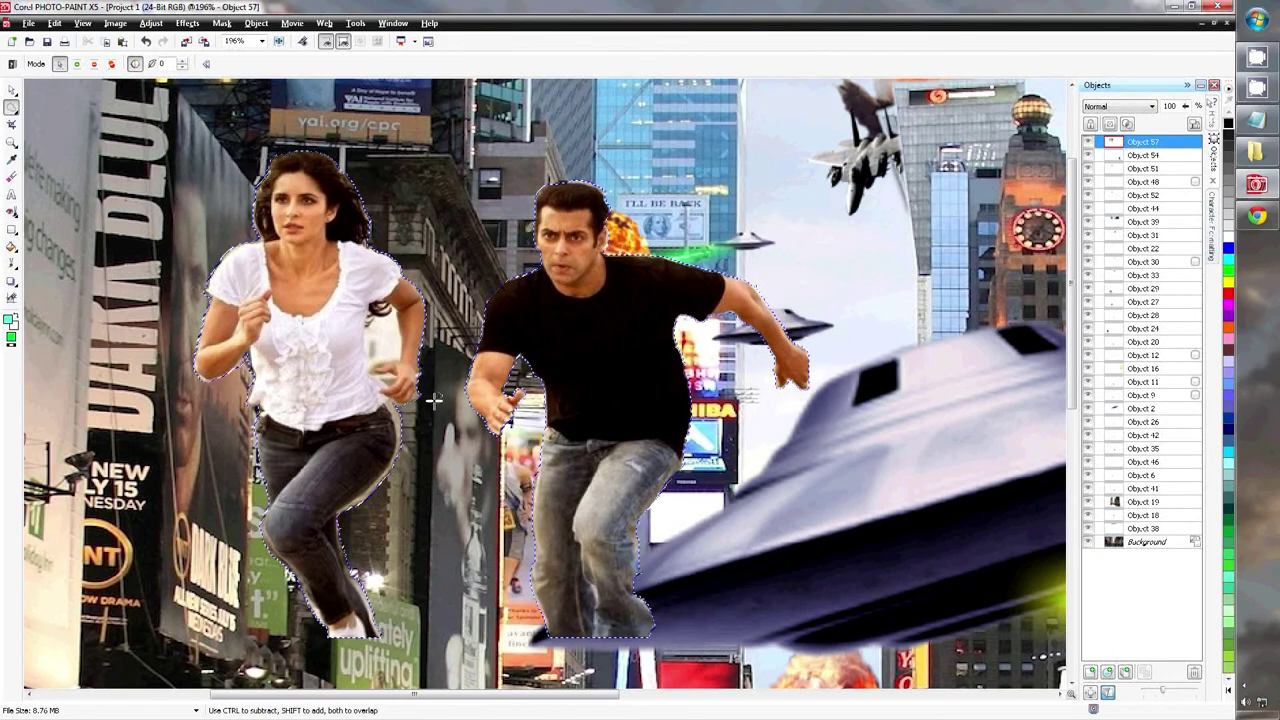
drag(378, 630, 427, 521)
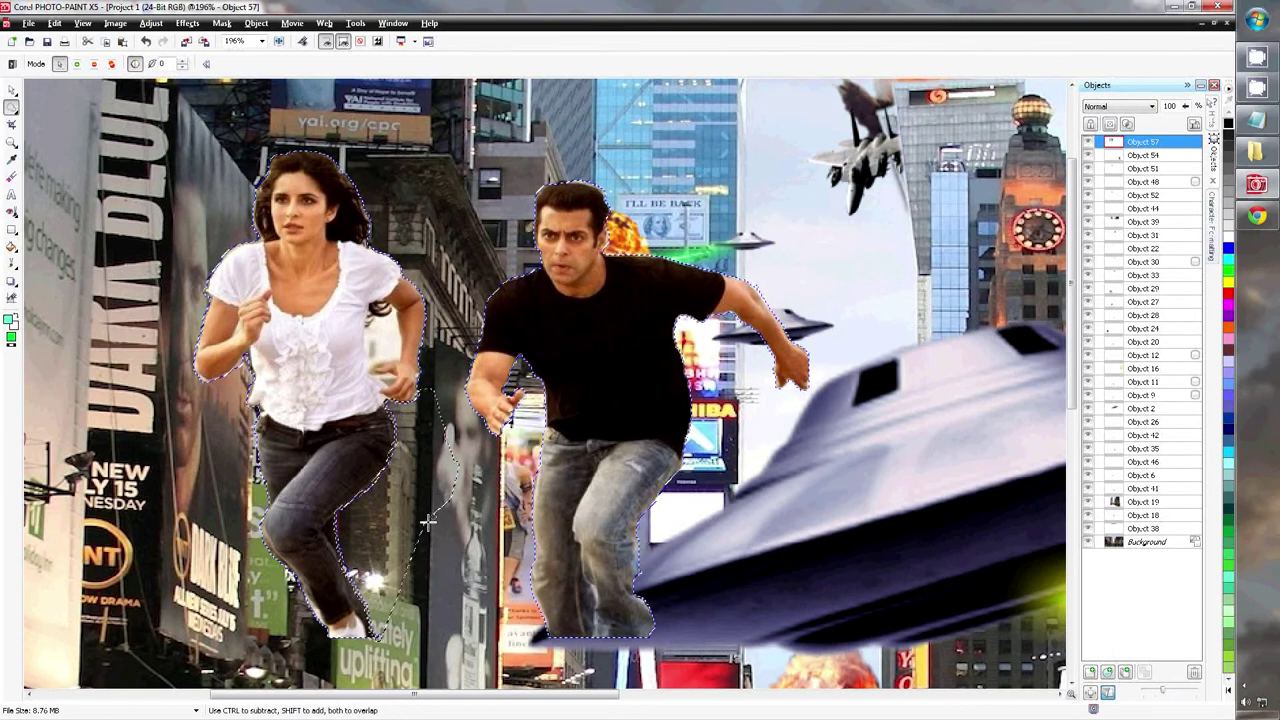
click(12, 262)
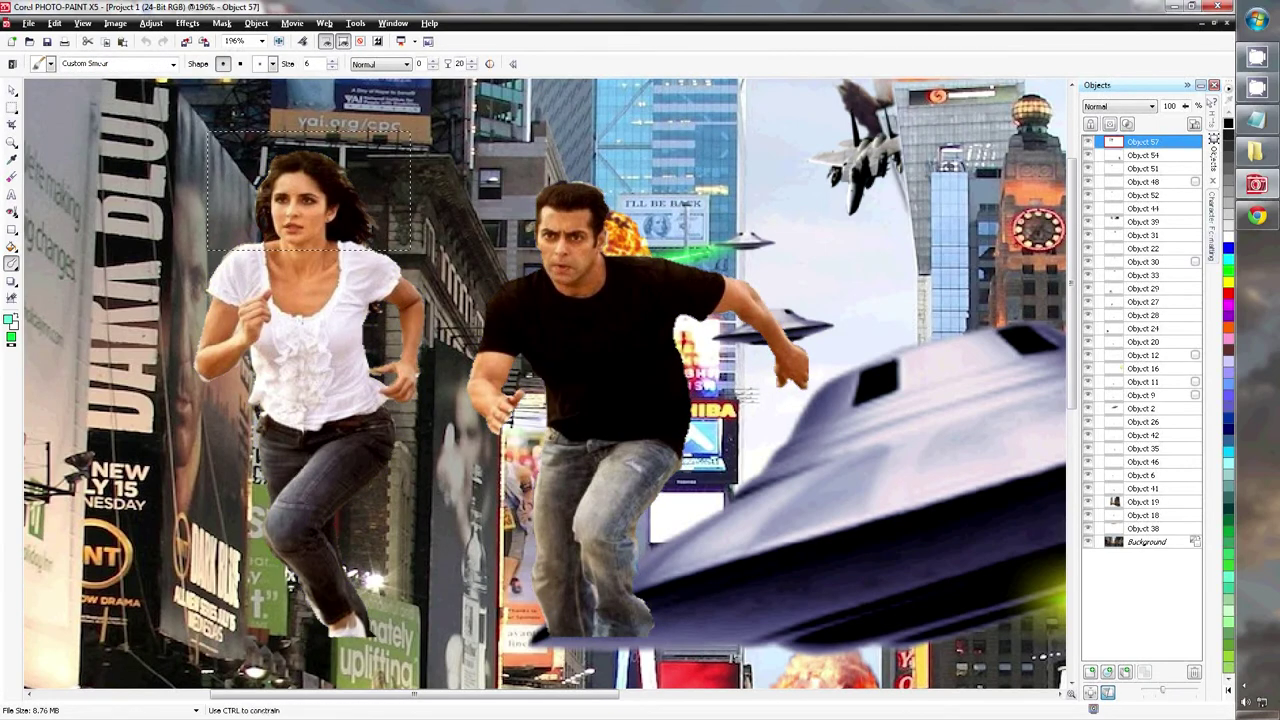
key(r)
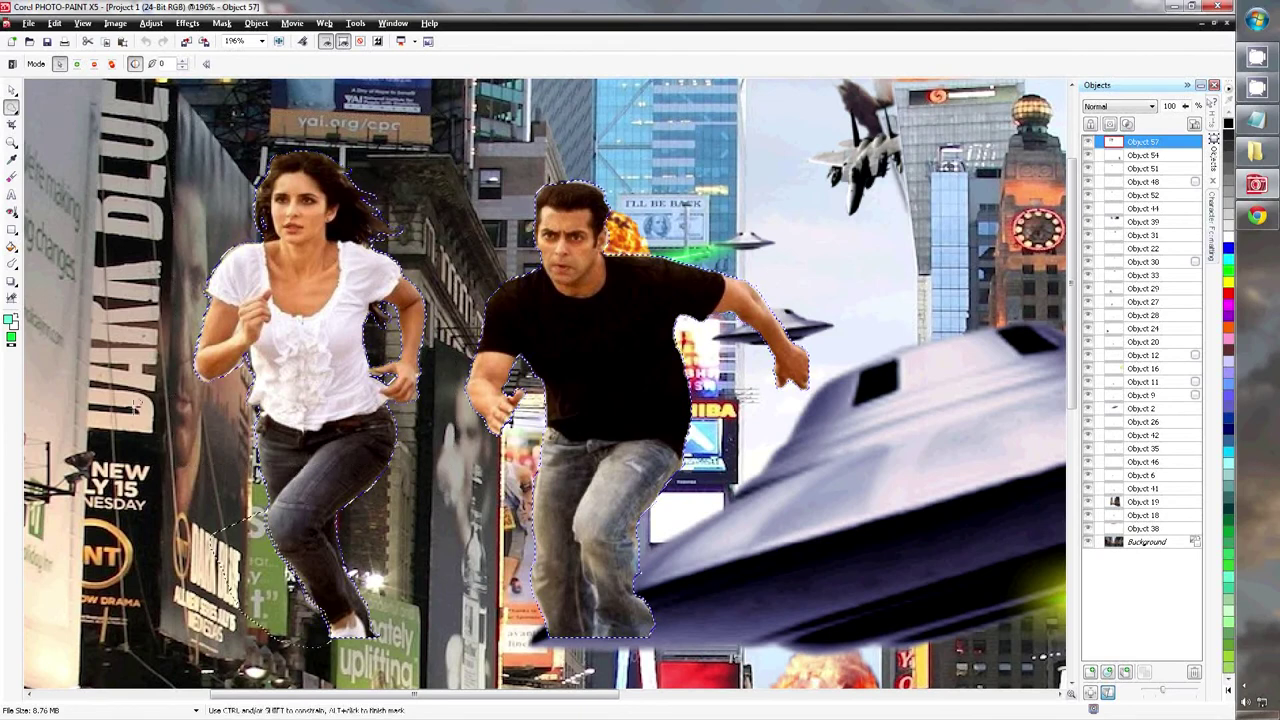
Fit the composite in the window and move the couple into the crosswalk crowd
key(F4)
key(o)
mouse_move(378, 285)
mouse_down()
mouse_move(147, 557)
mouse_move(590, 558)
mouse_up()
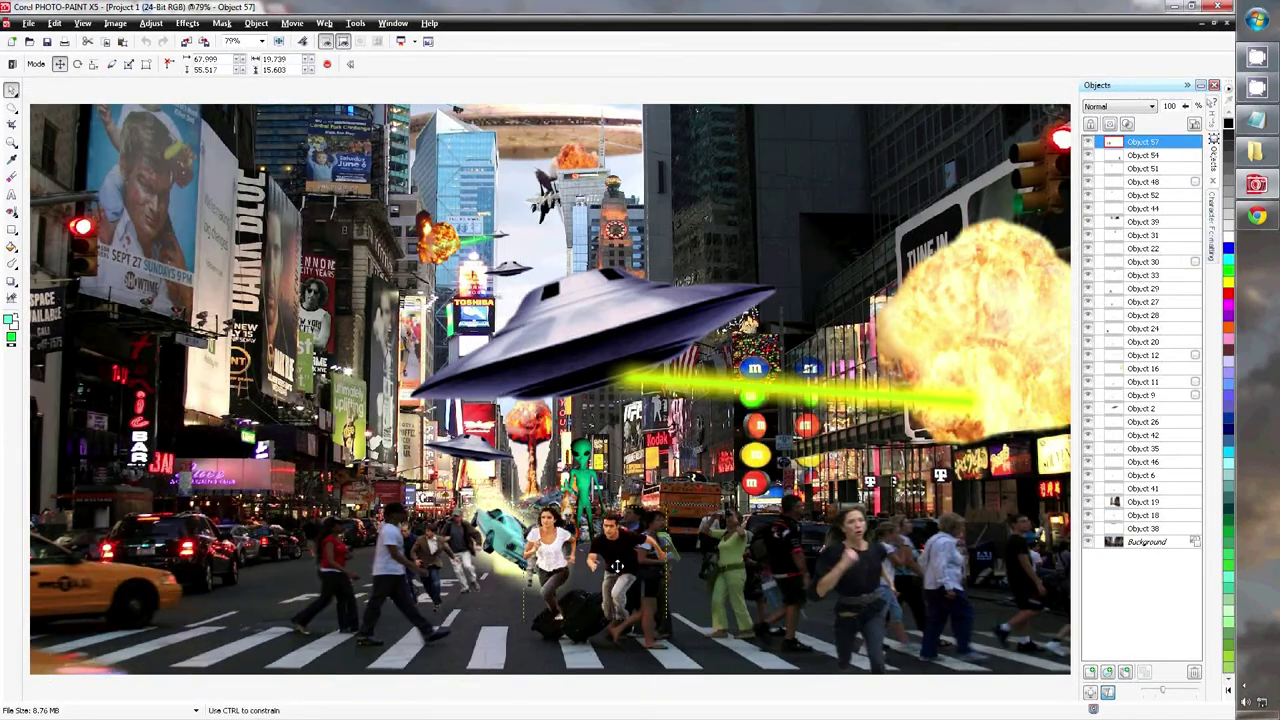
Darken the couple with Brightness -37 and Contrast -31
key(ctrl+b)
drag(334, 160, 312, 163)
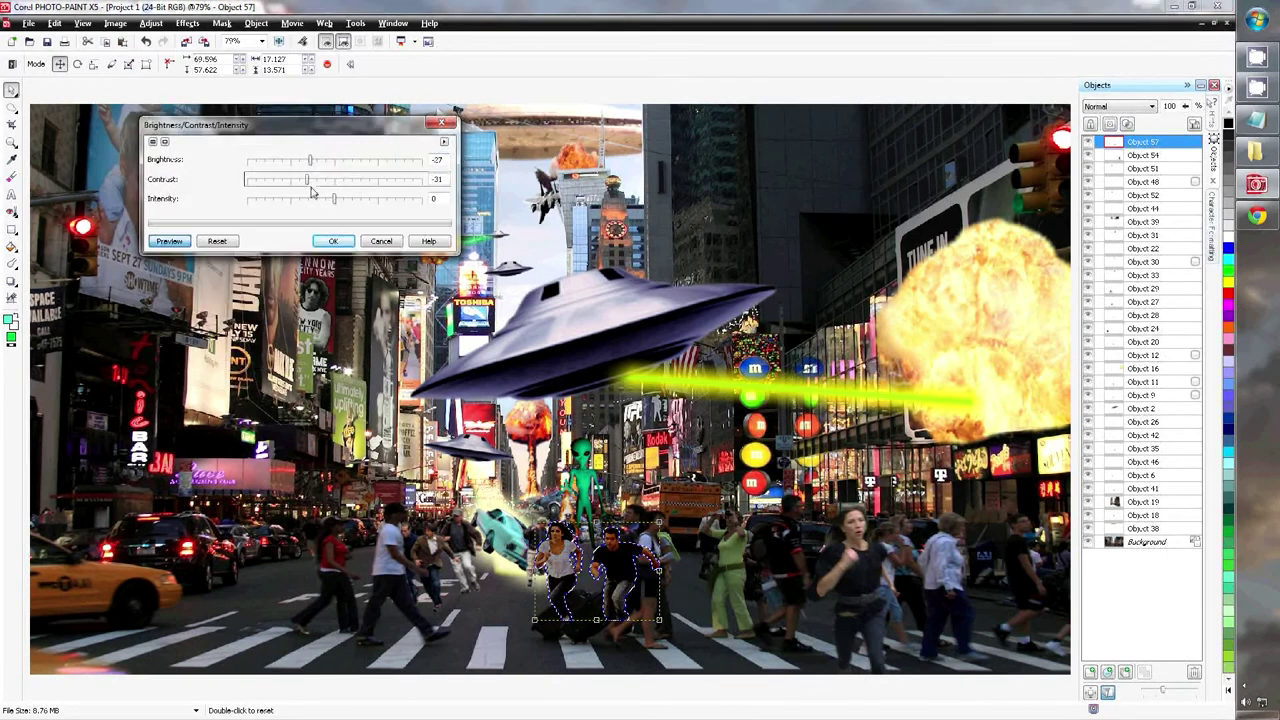
click(333, 241)
Lasso-mask the walking woman in front, from shoulder to feet
scroll(590, 560, up, 3)
mouse_move(620, 240)
mouse_down()
mouse_move(570, 357)
mouse_move(358, 560)
mouse_up()
drag(627, 641, 758, 603)
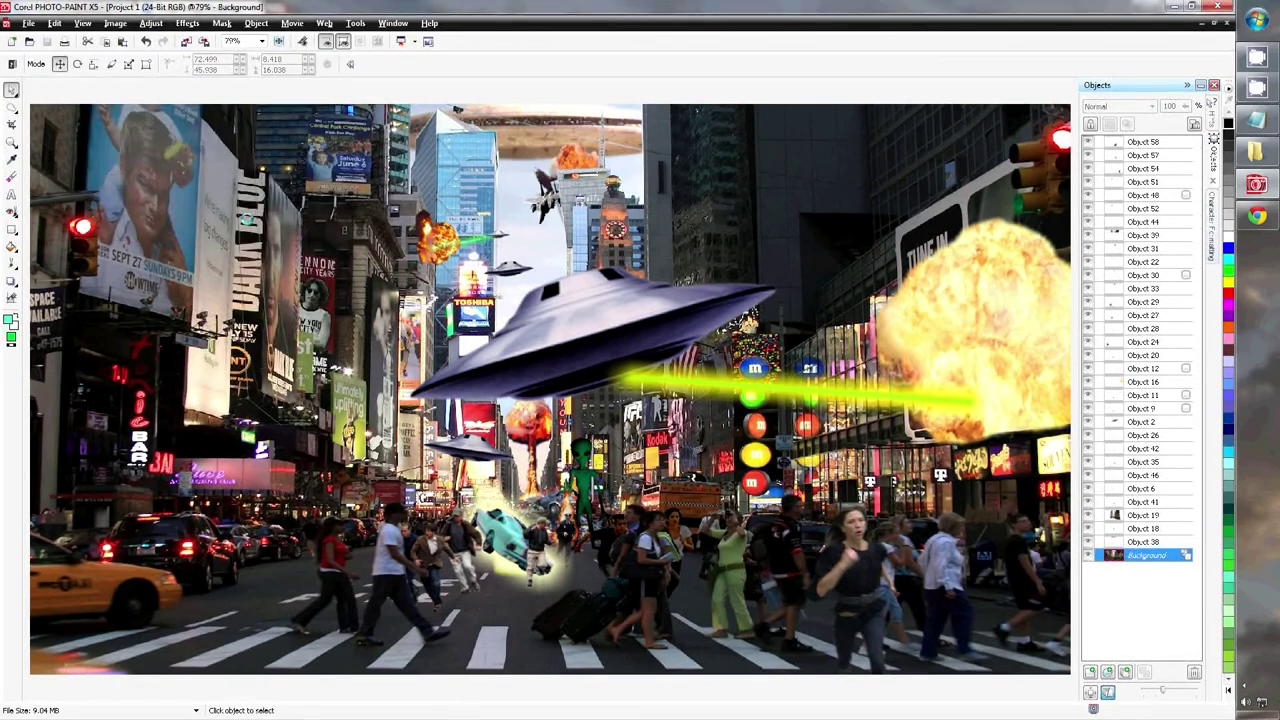
Nudge the fleeing-people group (Object 27) slightly upward, then select the small saucer
click(510, 535)
click(440, 555)
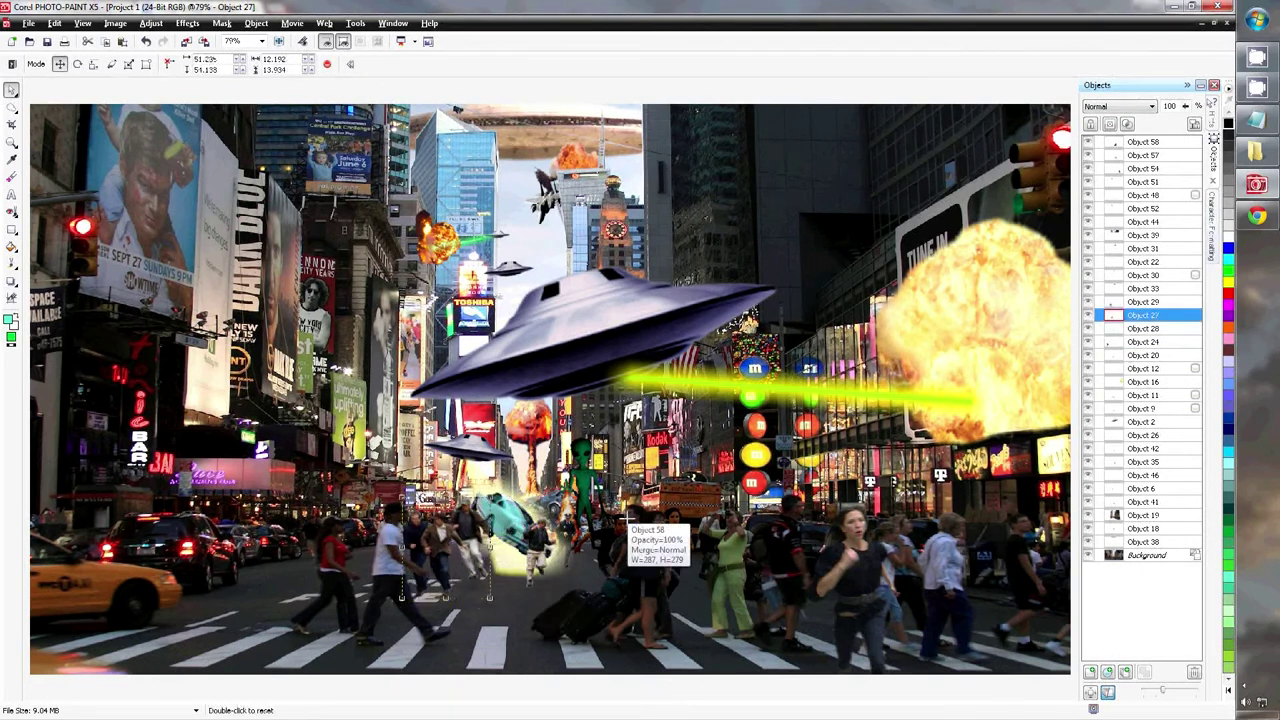
click(465, 550)
click(535, 555)
click(475, 577)
drag(475, 577, 480, 560)
click(437, 215)
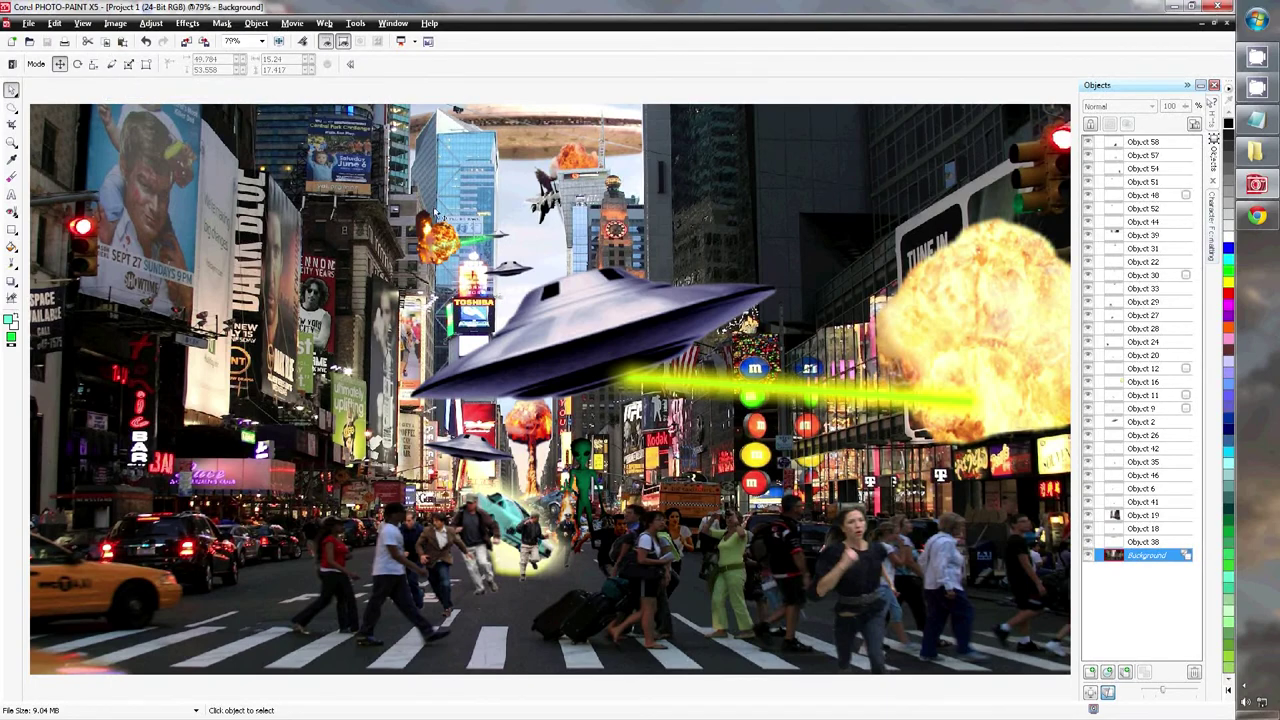
double_click(528, 256)
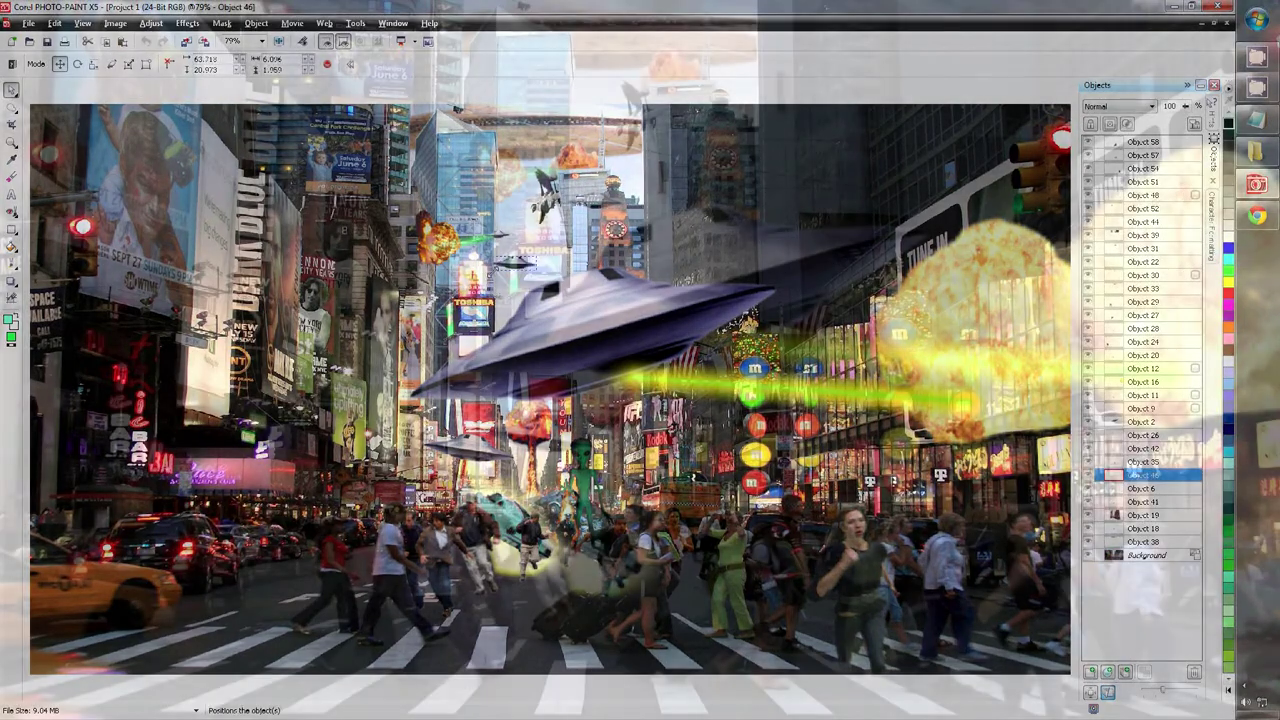